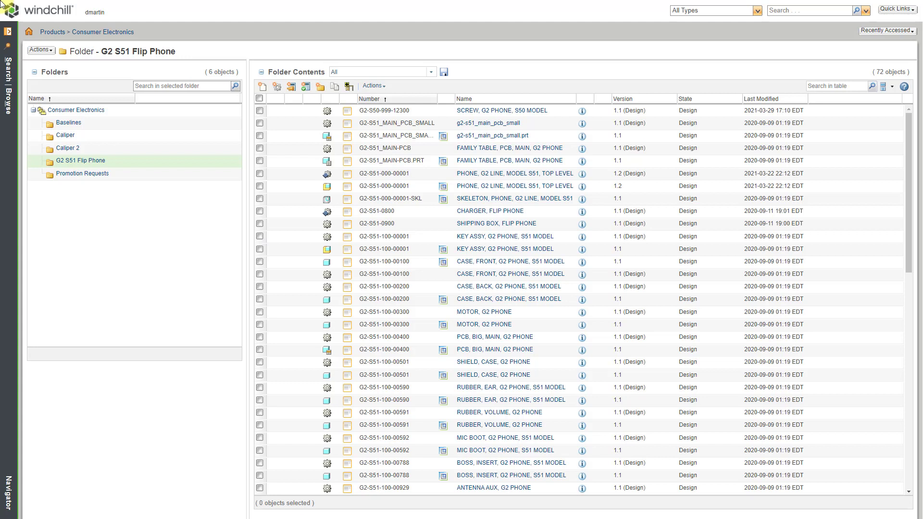
pyautogui.click(503, 174)
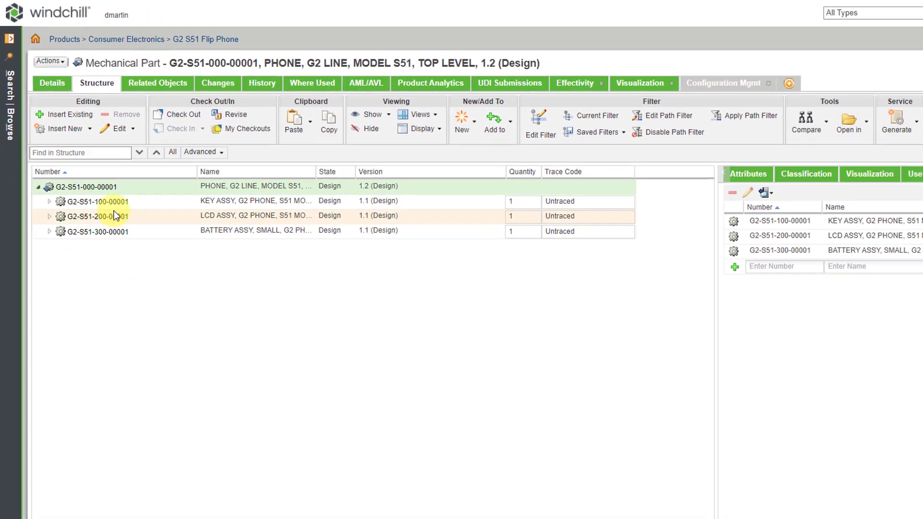
pyautogui.rightClick(114, 201)
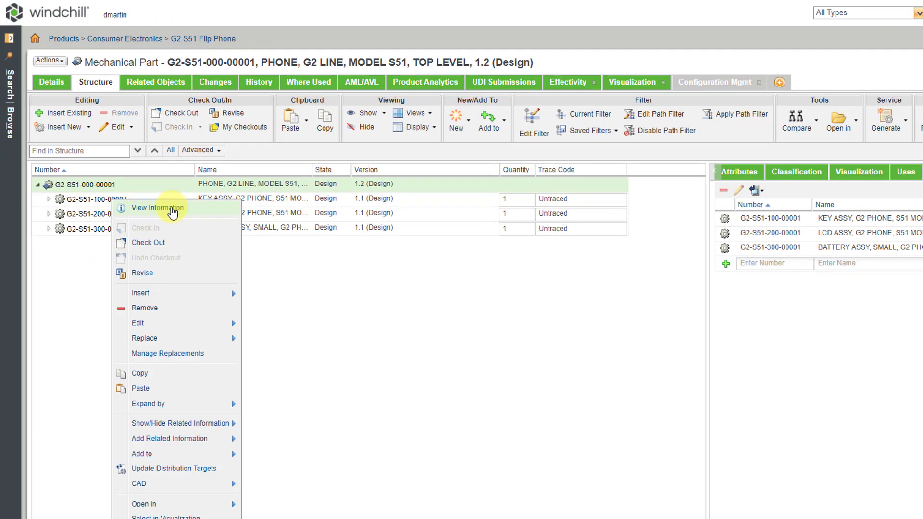
pyautogui.click(172, 210)
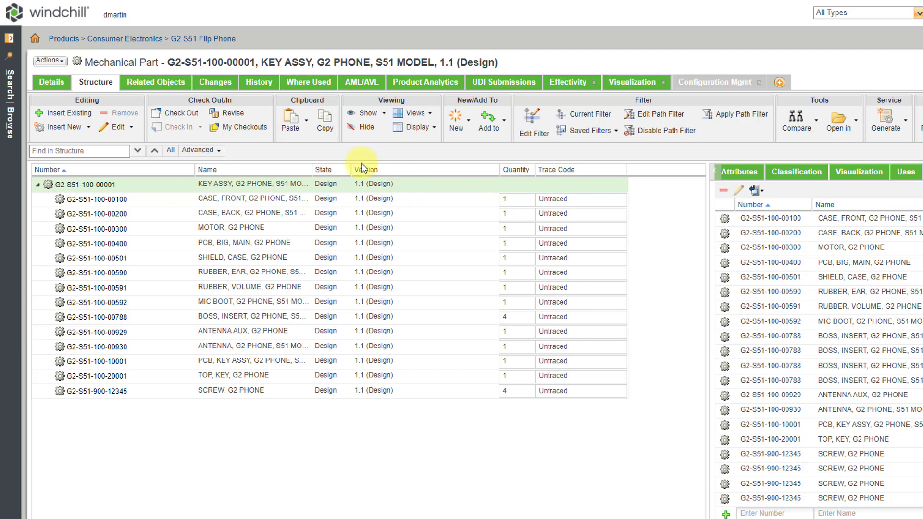
# - Open the key assembly in the Manufacturing Associative Part Structure Browser
pyautogui.click(50, 61)
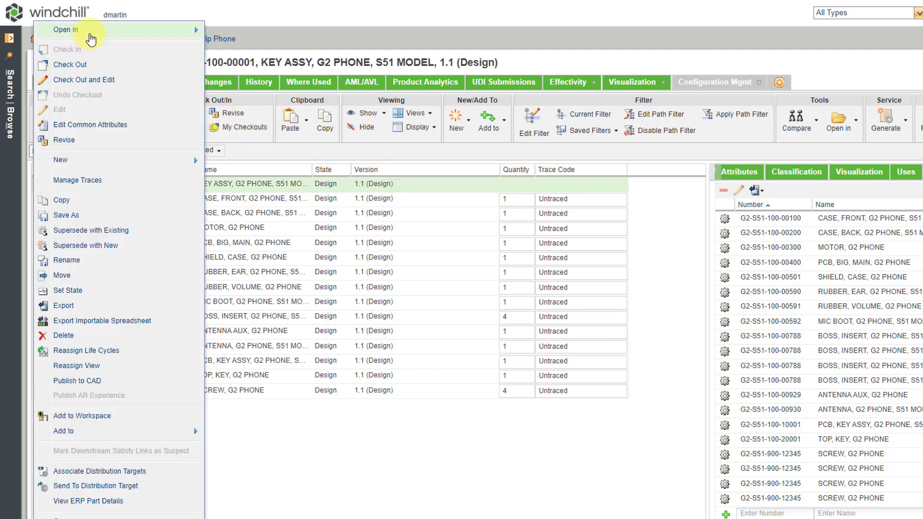
pyautogui.moveTo(93, 35)
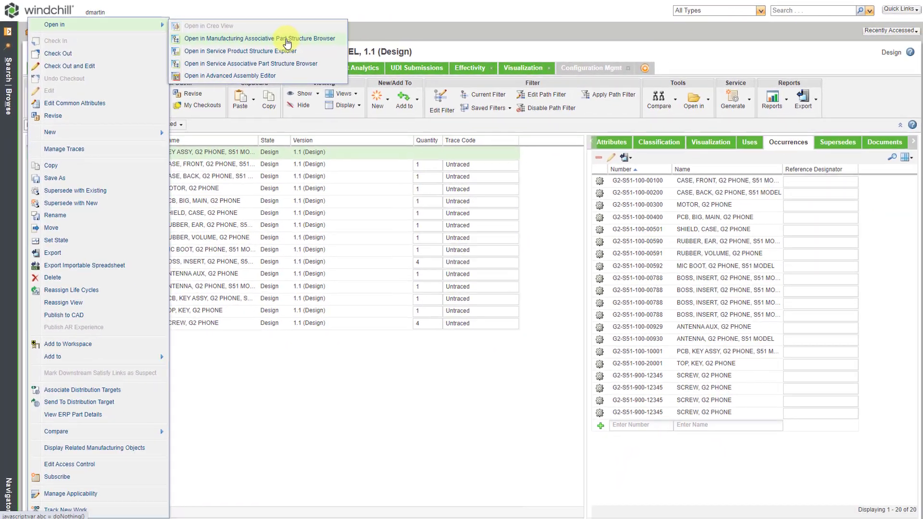
pyautogui.click(346, 48)
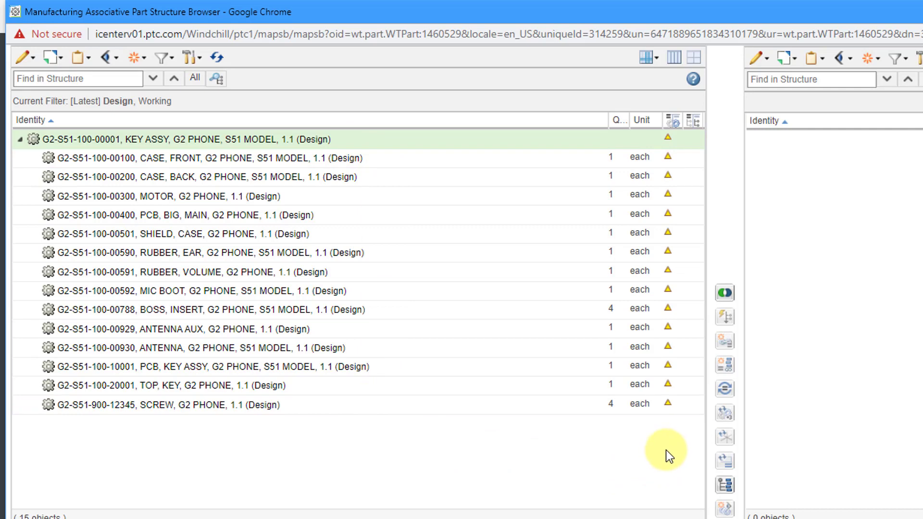
pyautogui.moveTo(669, 387)
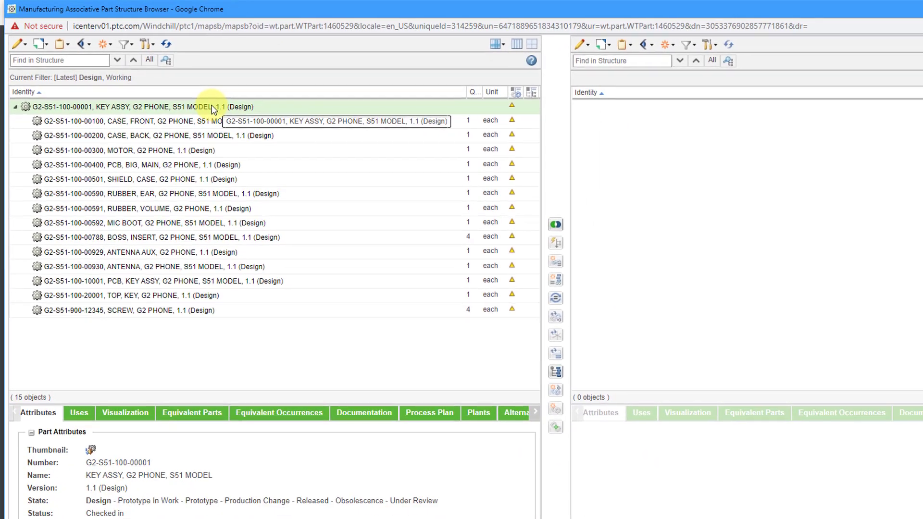
# - Start a new downstream branch of the key assembly with view Manufacturing, BOM type Production and alternate BOM 001
pyautogui.rightClick(251, 126)
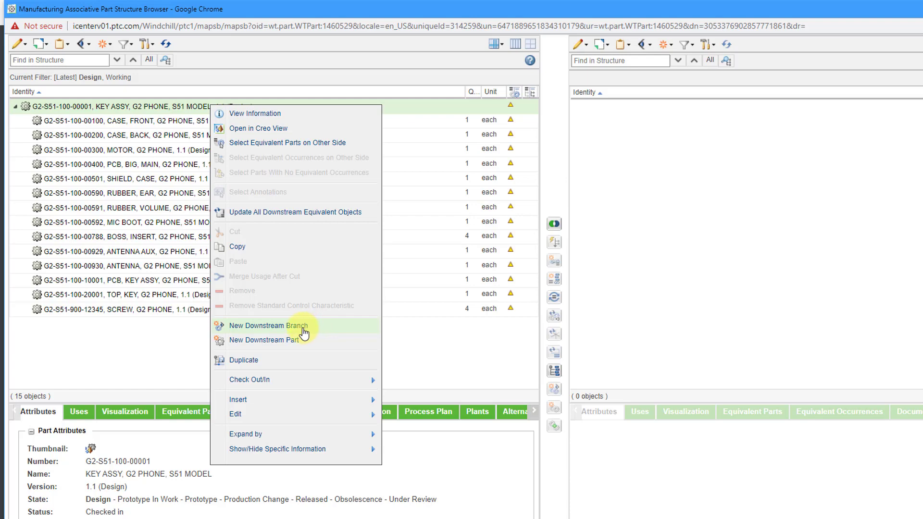
pyautogui.click(304, 327)
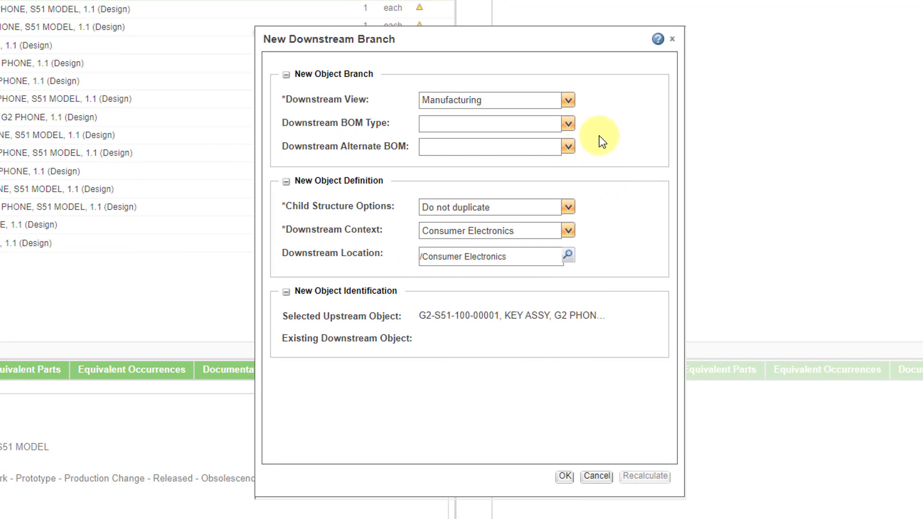
pyautogui.click(569, 101)
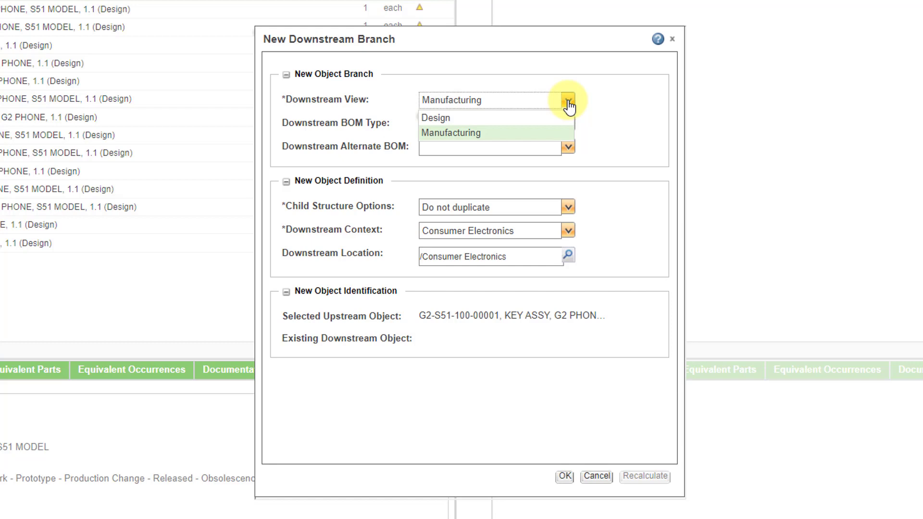
pyautogui.click(470, 134)
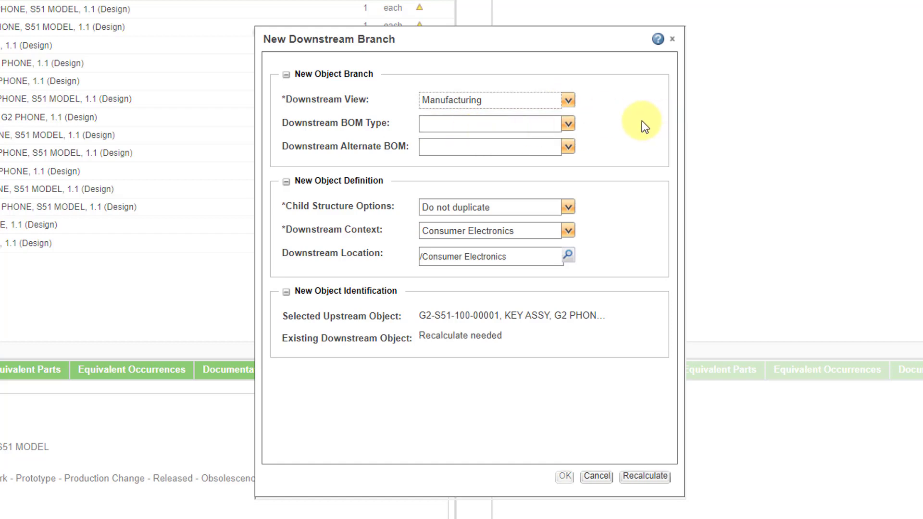
pyautogui.click(569, 126)
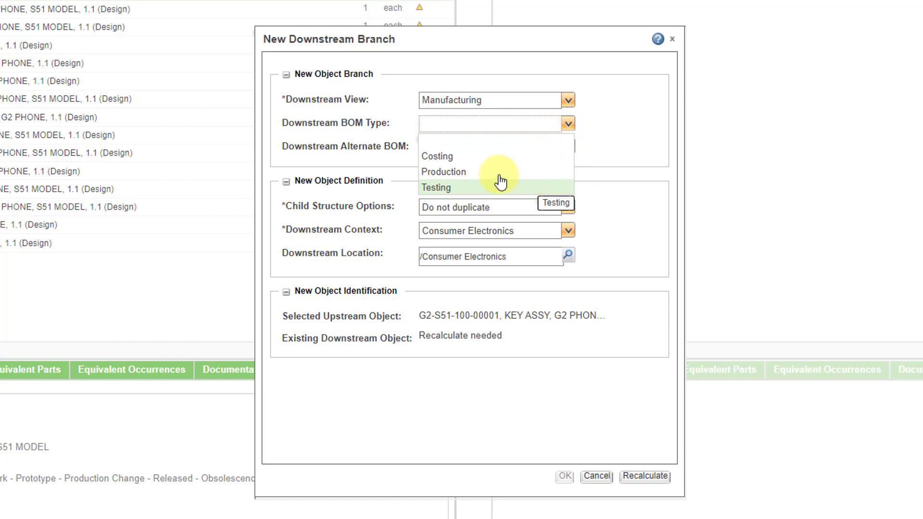
pyautogui.click(466, 172)
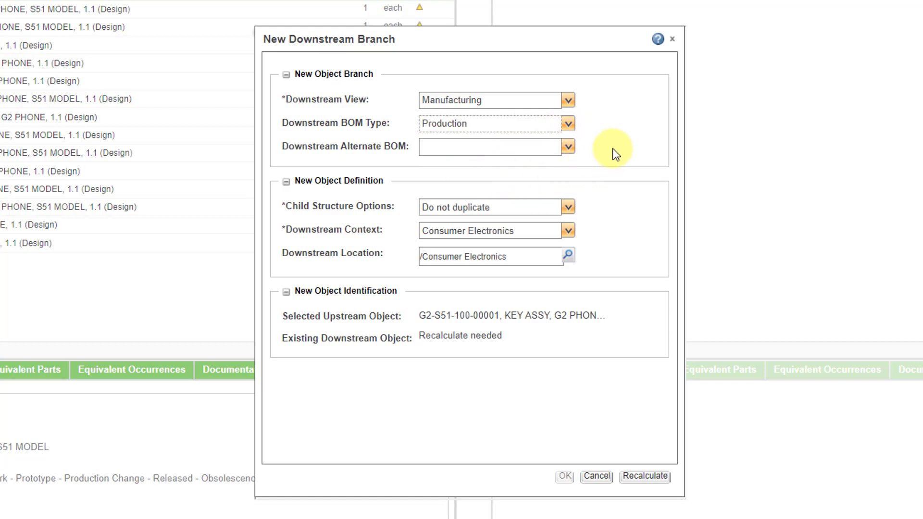
pyautogui.click(568, 150)
pyautogui.click(568, 149)
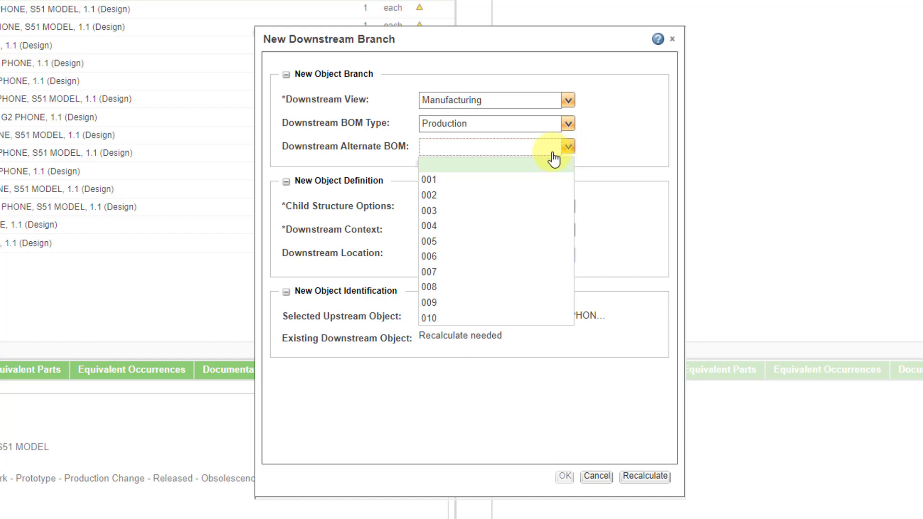
pyautogui.click(439, 180)
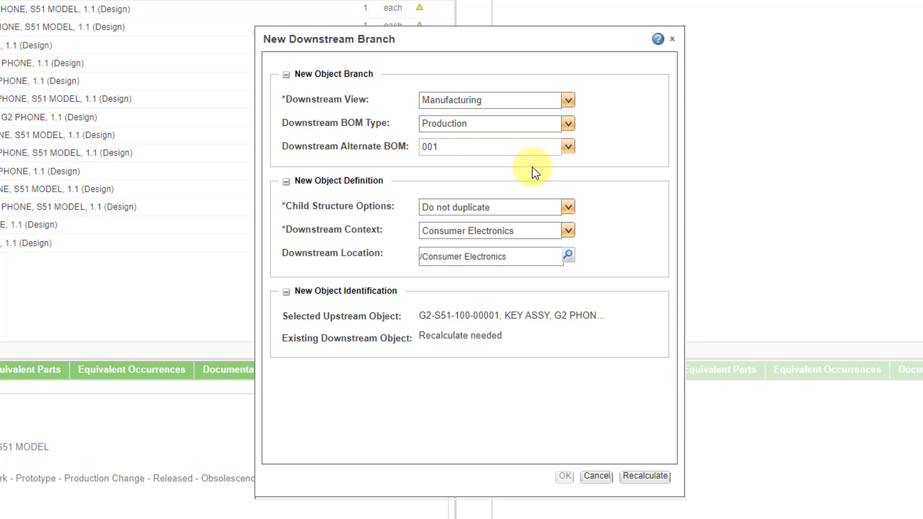
# - Set the branch's child structure option to Do not duplicate and its downstream location to the G2 S51 Flip Phone folder
pyautogui.click(568, 208)
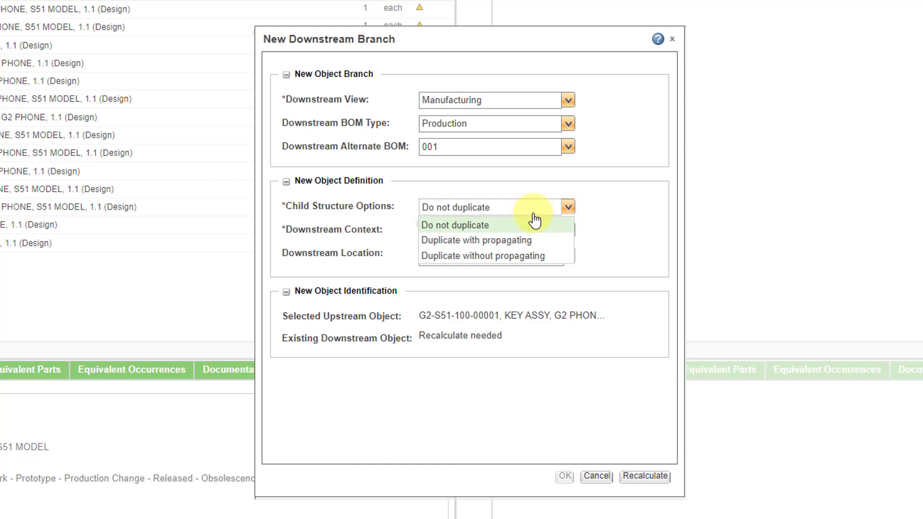
pyautogui.click(466, 226)
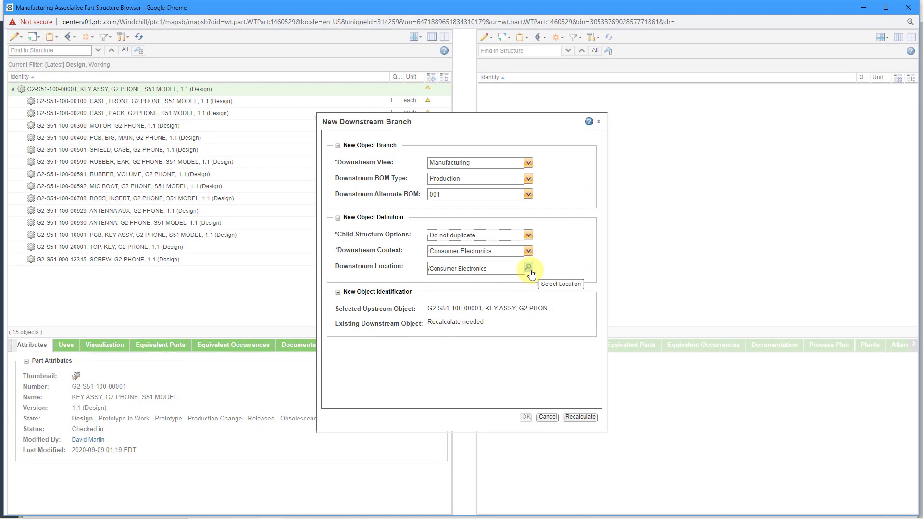
pyautogui.click(530, 270)
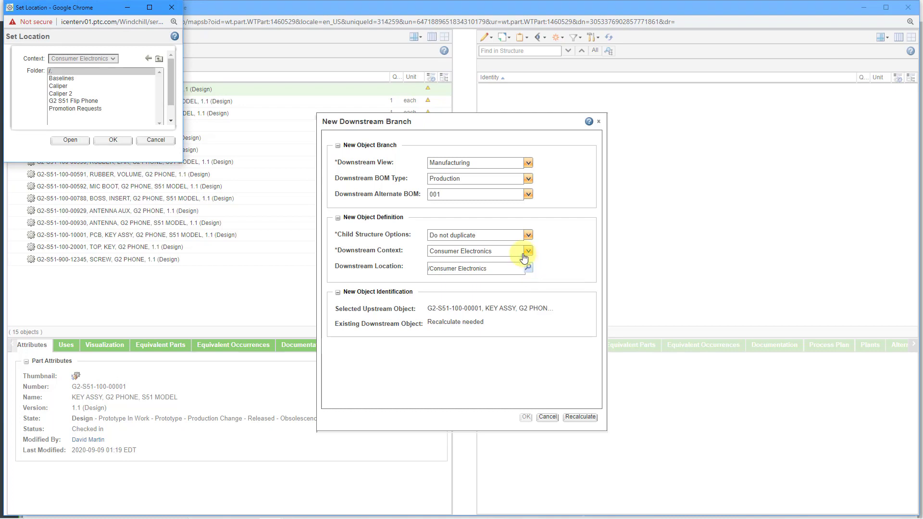
pyautogui.click(88, 101)
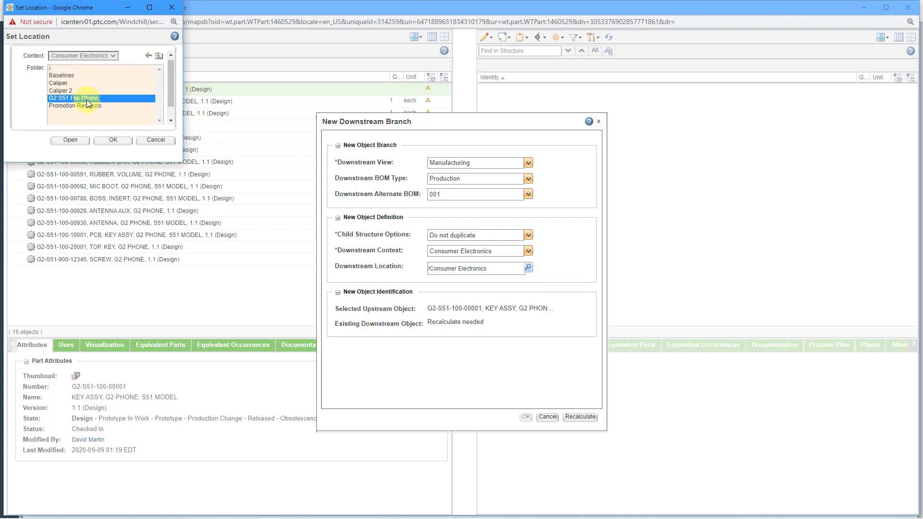
pyautogui.click(110, 142)
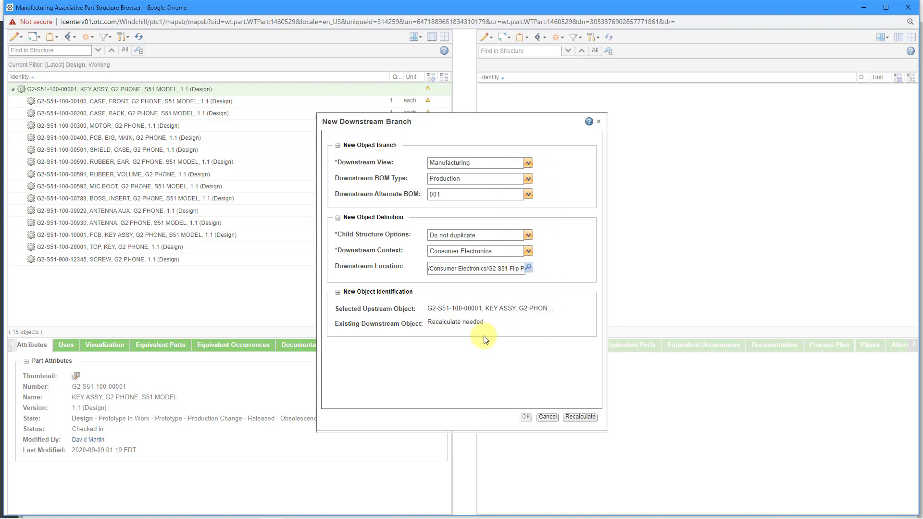
# - Recalculate and create the key assembly's downstream branch, adjusting the expansion criteria so the new object appears
pyautogui.click(580, 417)
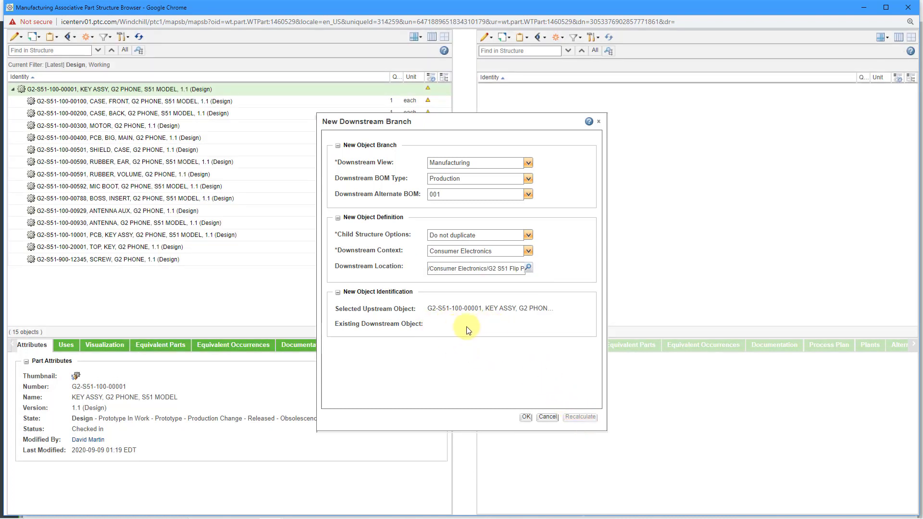
pyautogui.click(525, 417)
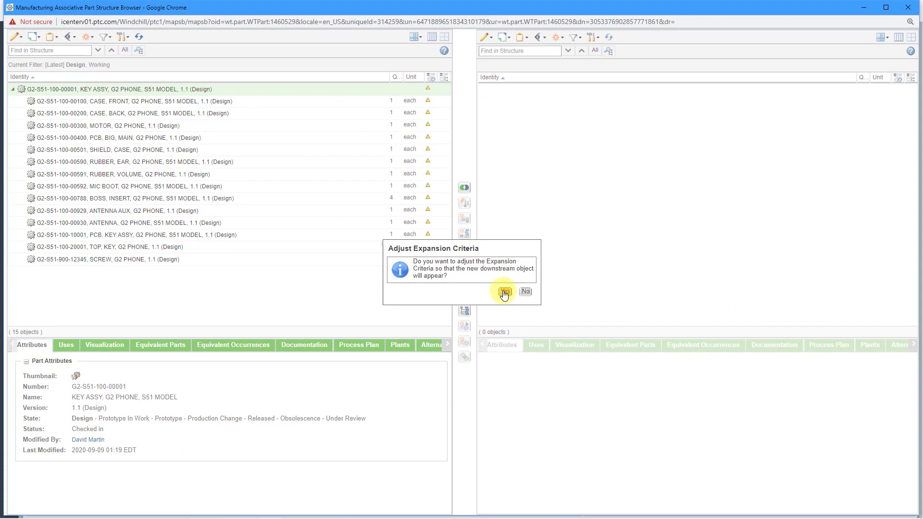
pyautogui.click(504, 292)
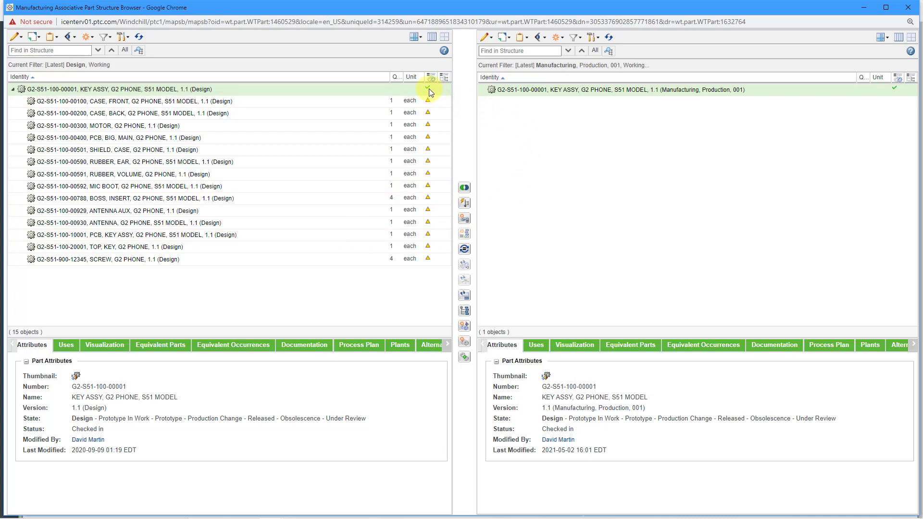
pyautogui.moveTo(429, 88)
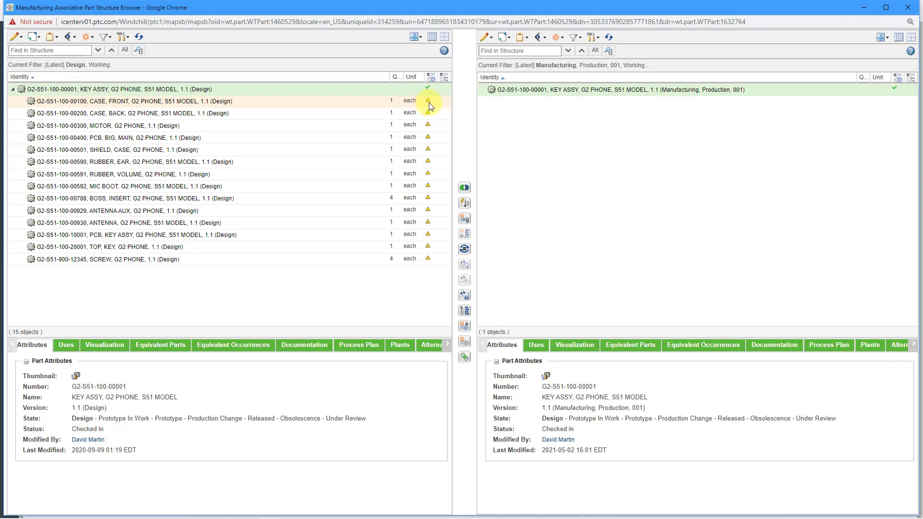
pyautogui.moveTo(429, 100)
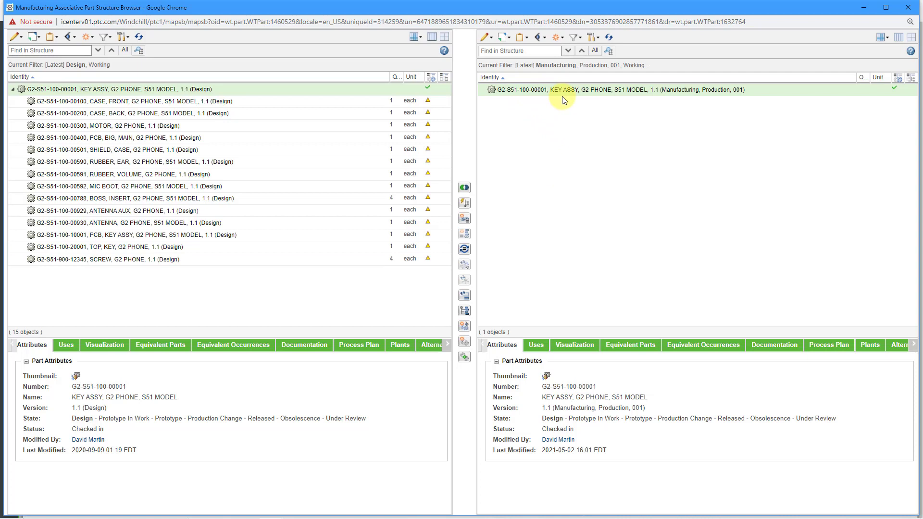
pyautogui.click(908, 12)
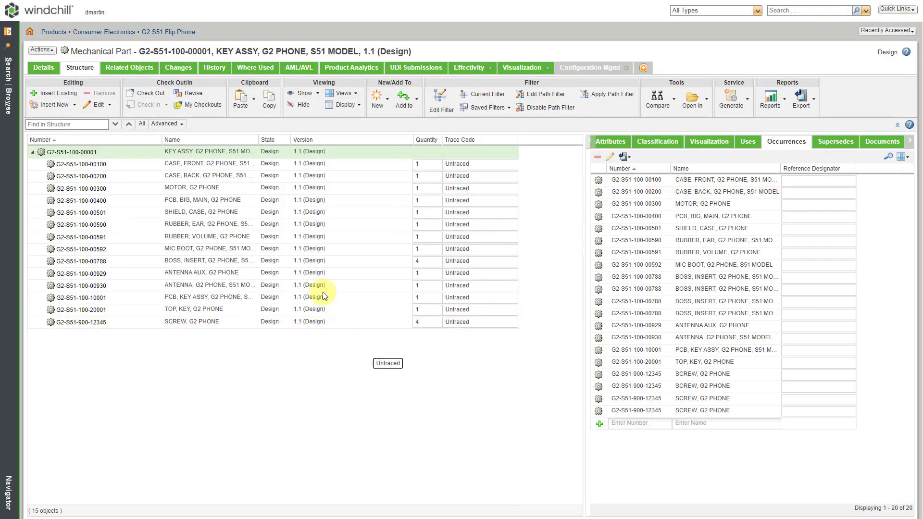
pyautogui.click(881, 31)
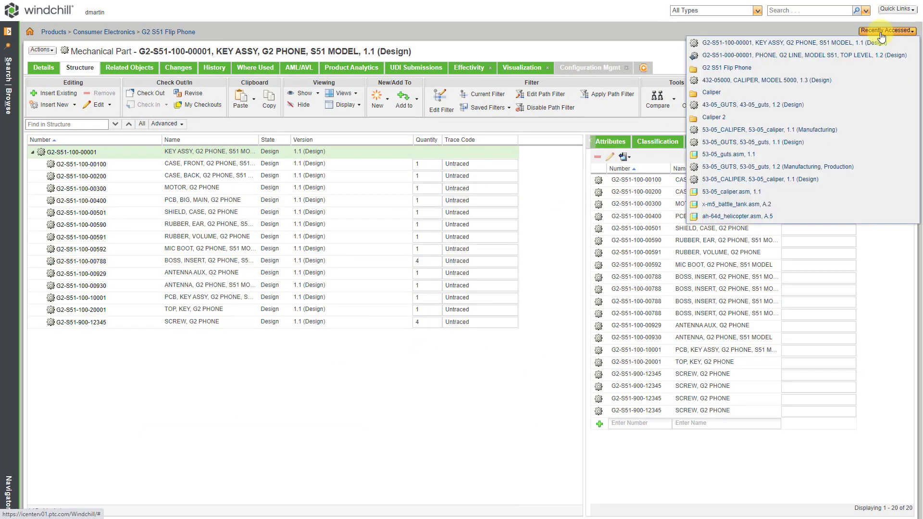
pyautogui.click(825, 56)
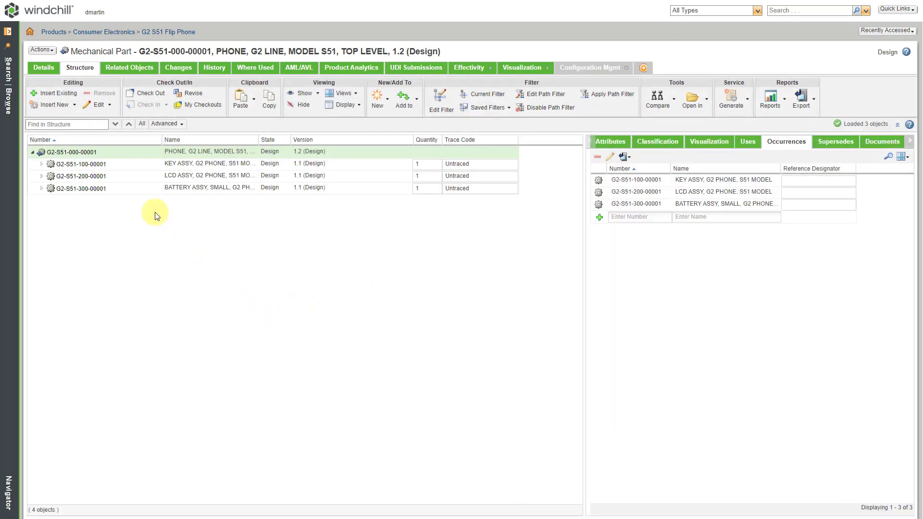
pyautogui.rightClick(94, 177)
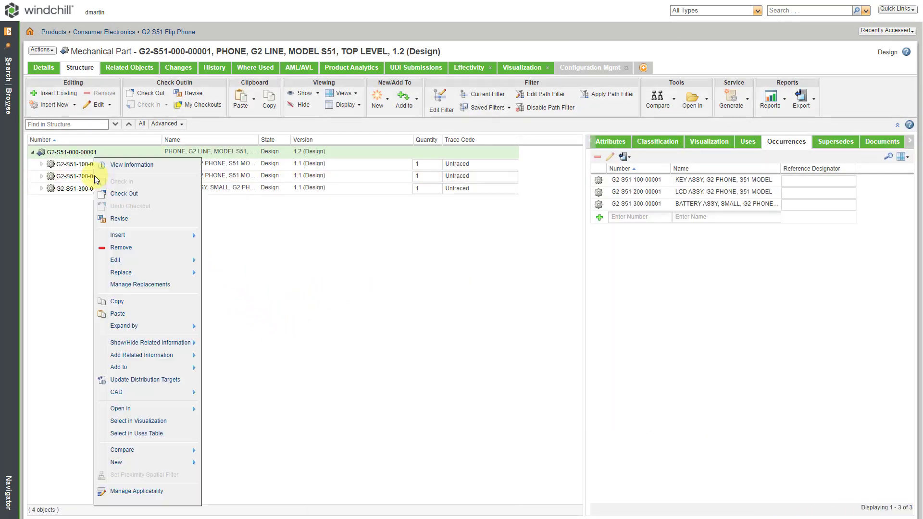
pyautogui.click(142, 166)
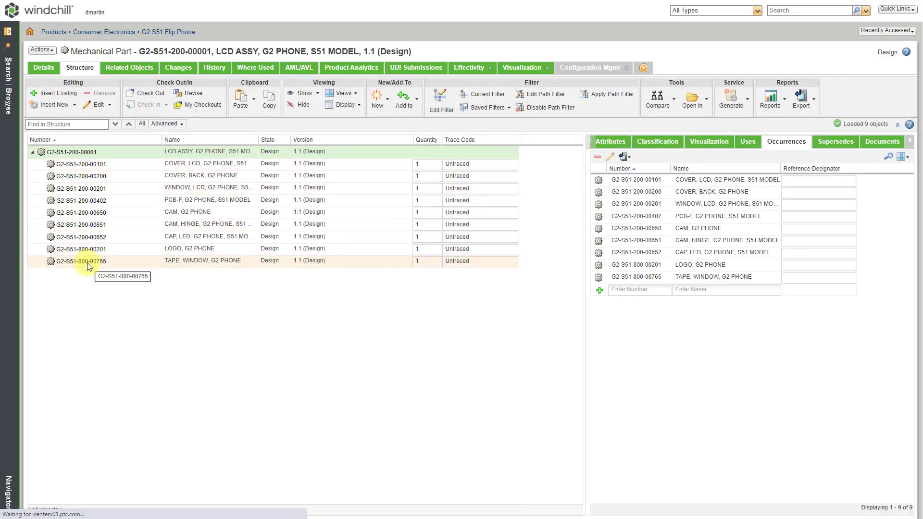
# - Open the LCD assembly in the Manufacturing Associative Part Structure Browser
pyautogui.click(120, 298)
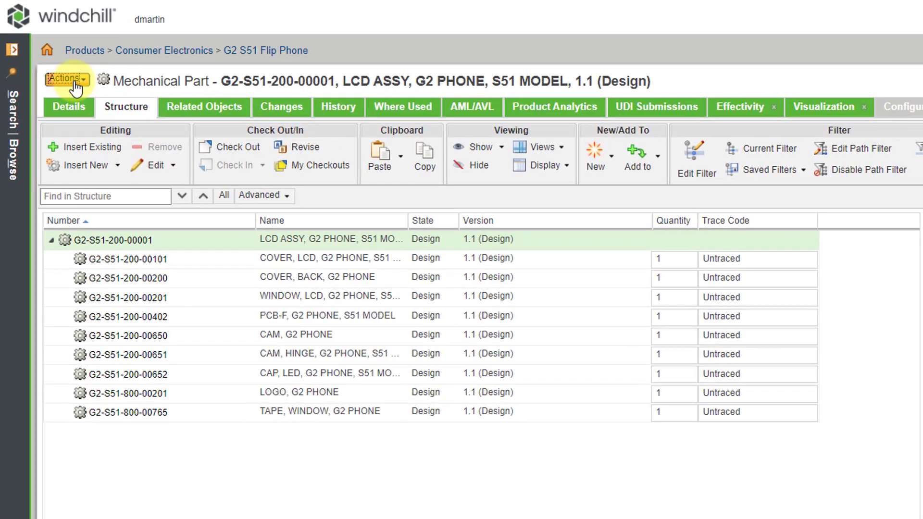
pyautogui.click(75, 84)
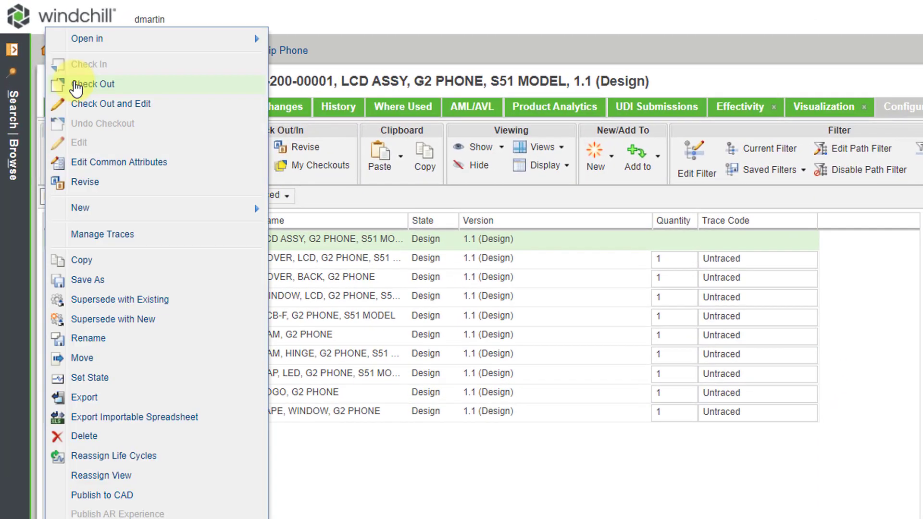
pyautogui.moveTo(134, 46)
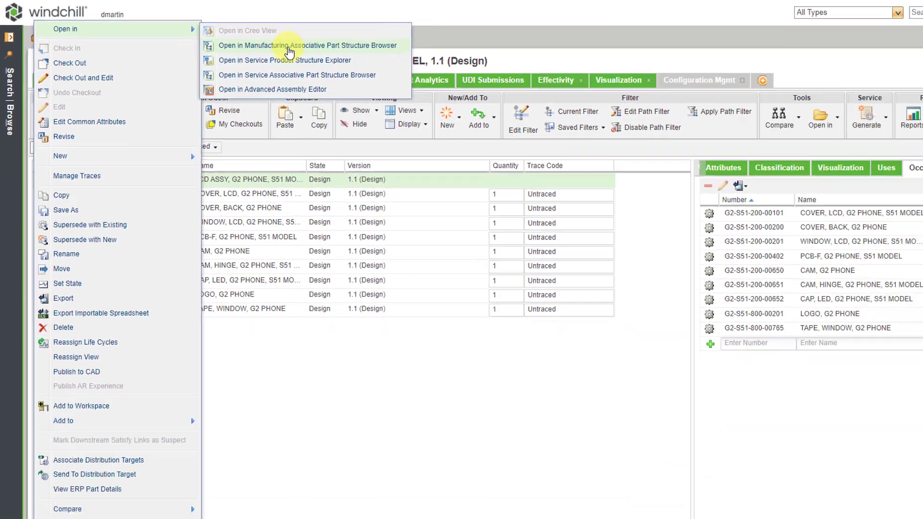
pyautogui.click(385, 61)
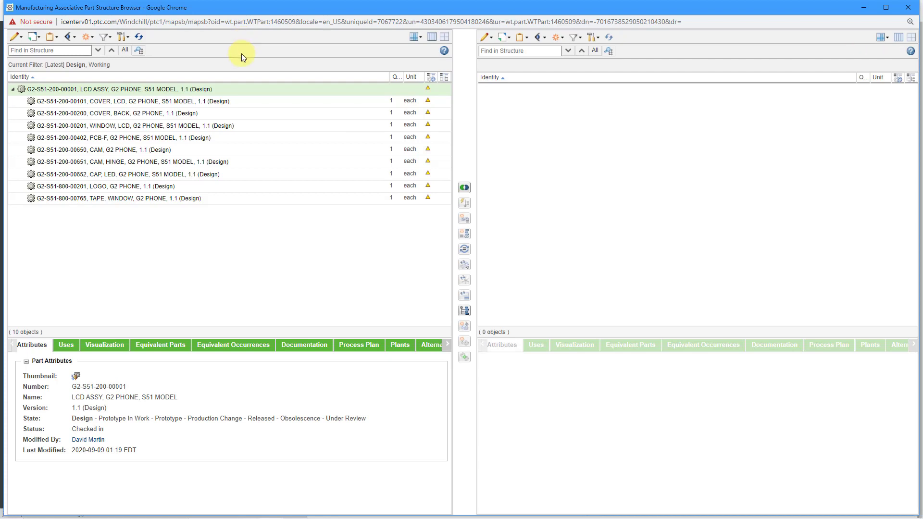
pyautogui.rightClick(160, 91)
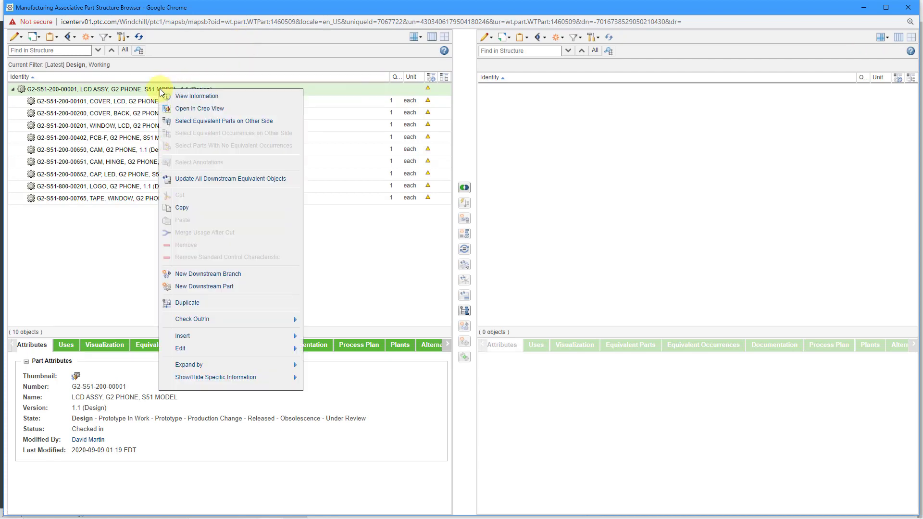
pyautogui.click(205, 274)
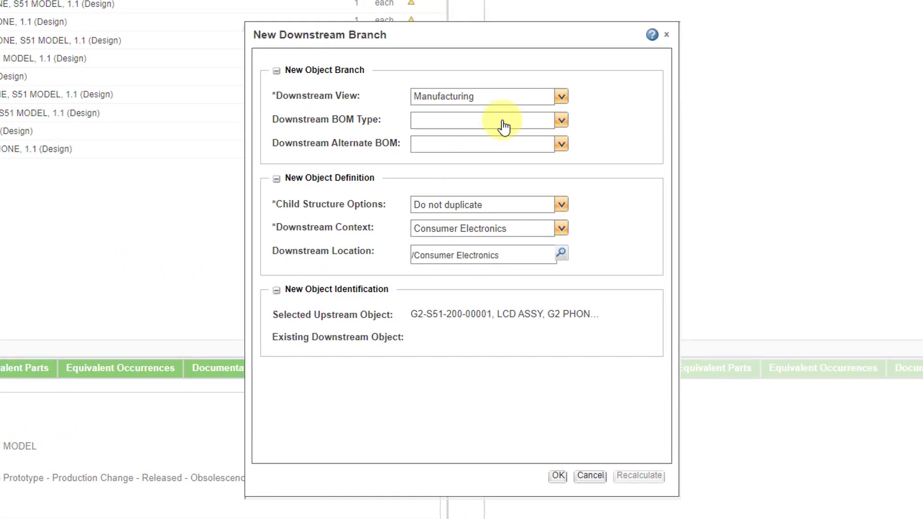
pyautogui.click(500, 122)
pyautogui.click(475, 169)
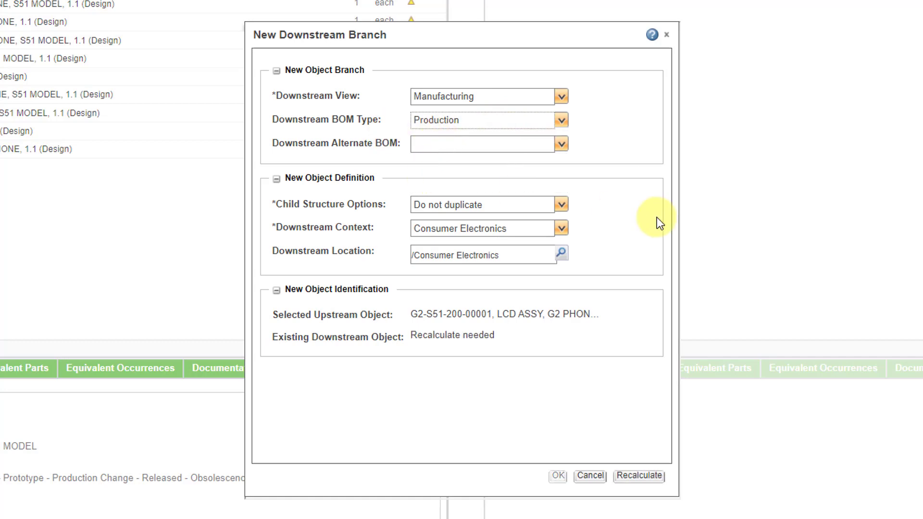
pyautogui.click(561, 206)
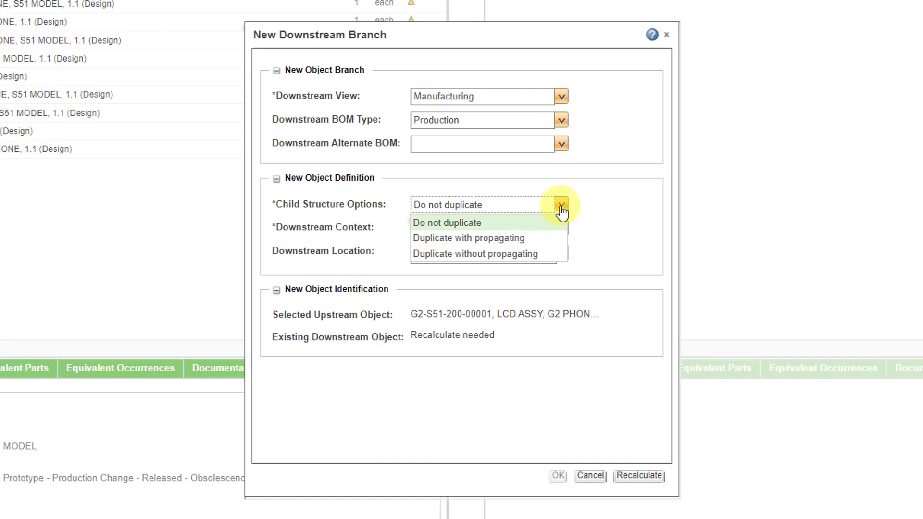
pyautogui.click(522, 239)
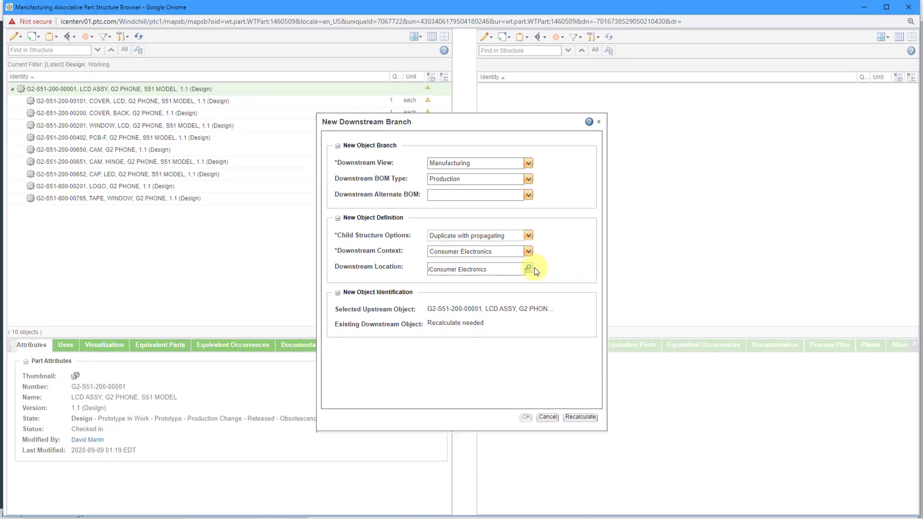
# - Set the downstream location to the G2 S51 Flip Phone folder, recalculate, and create the LCD branch with expansion criteria adjusted to show it
pyautogui.click(528, 269)
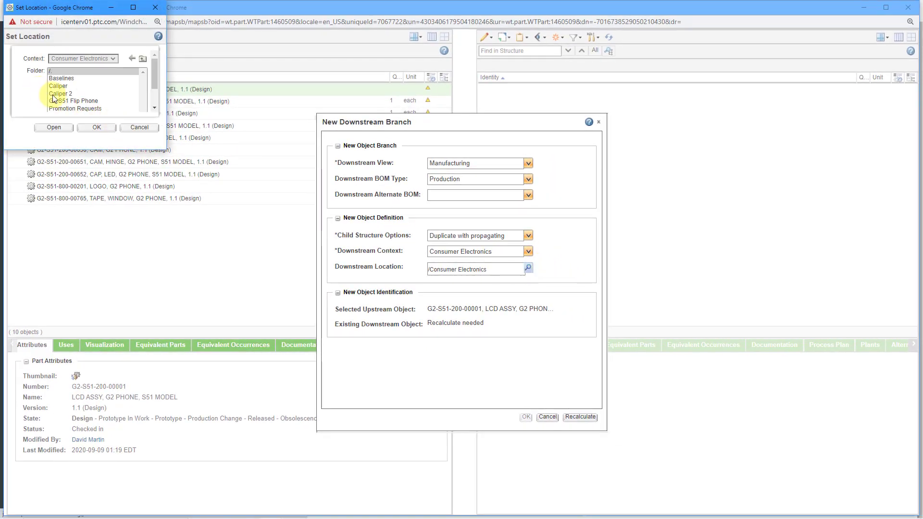
pyautogui.click(58, 87)
pyautogui.click(97, 127)
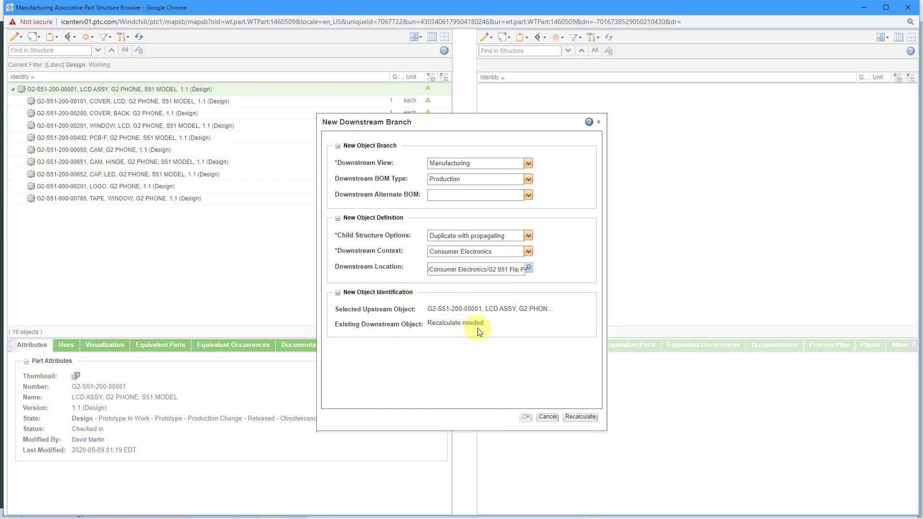
pyautogui.click(580, 417)
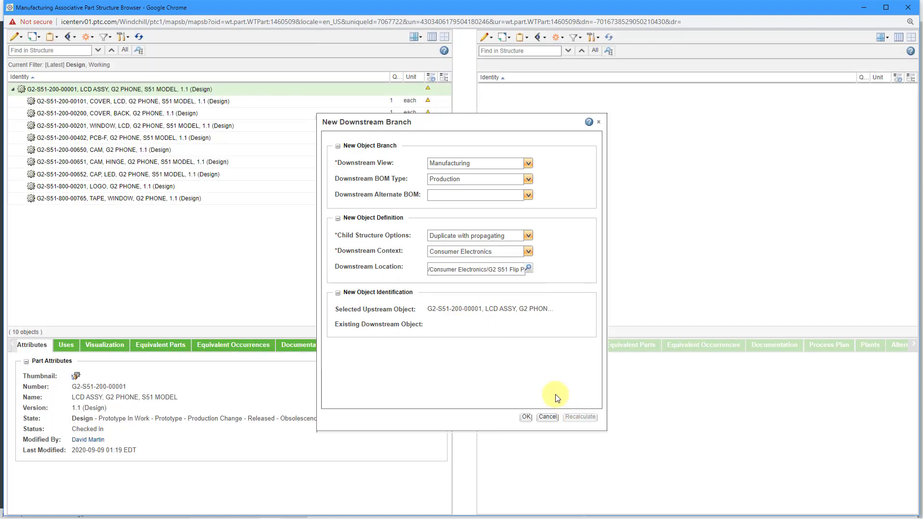
pyautogui.click(525, 417)
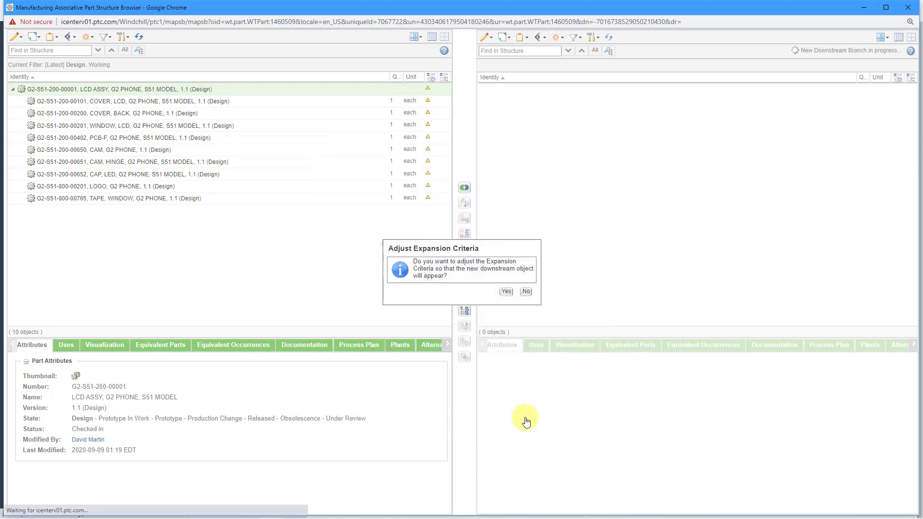
pyautogui.click(505, 292)
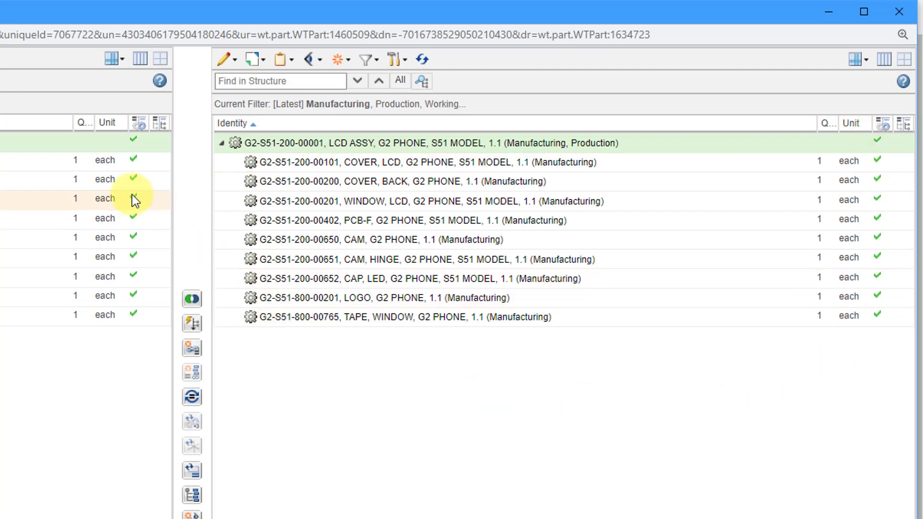
pyautogui.moveTo(133, 197)
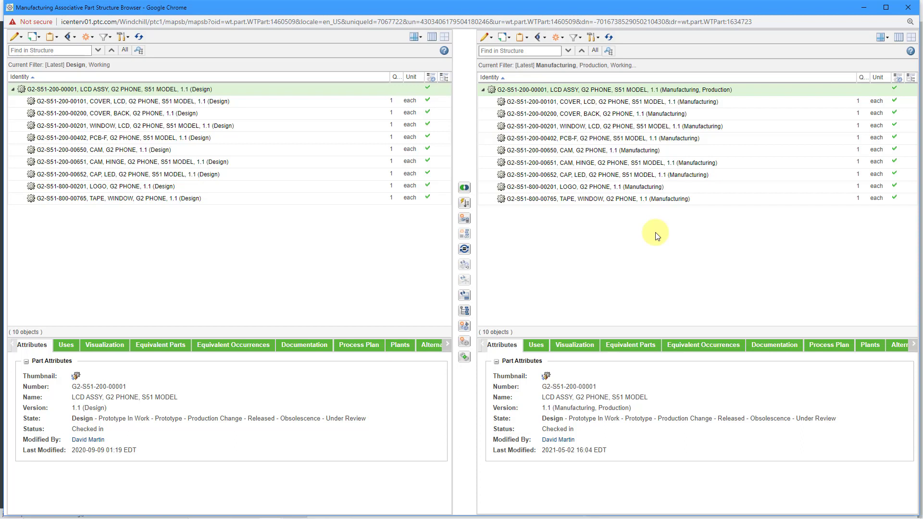
# - Start inserting a new part of type Mechanical Part under the manufacturing LCD assembly and enlarge its definition window
pyautogui.click(491, 44)
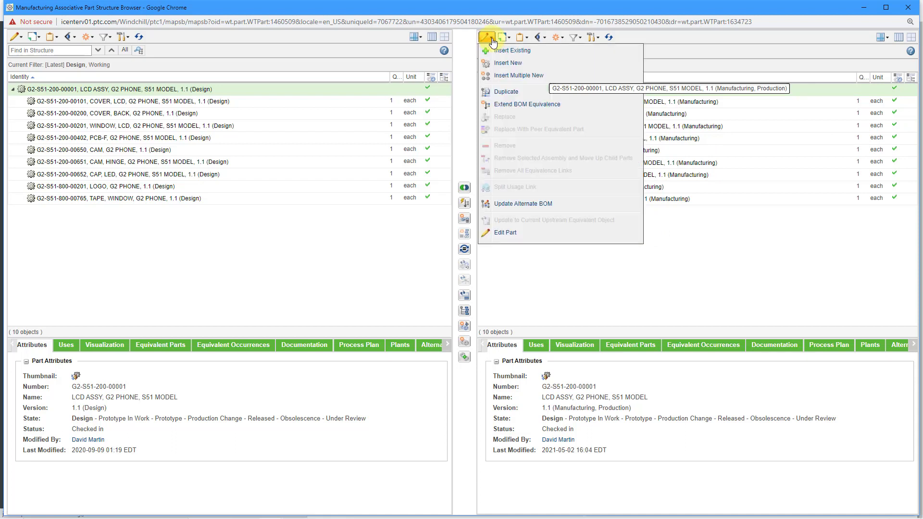
pyautogui.click(514, 63)
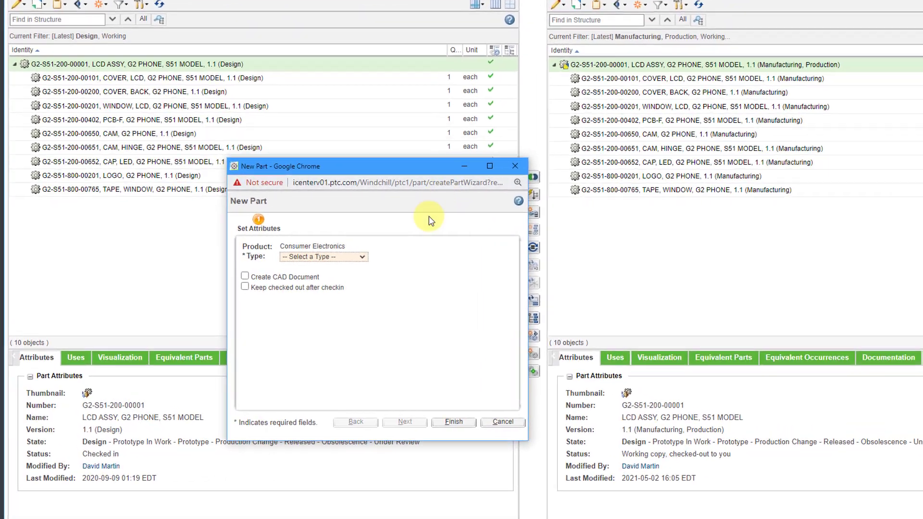
pyautogui.click(370, 260)
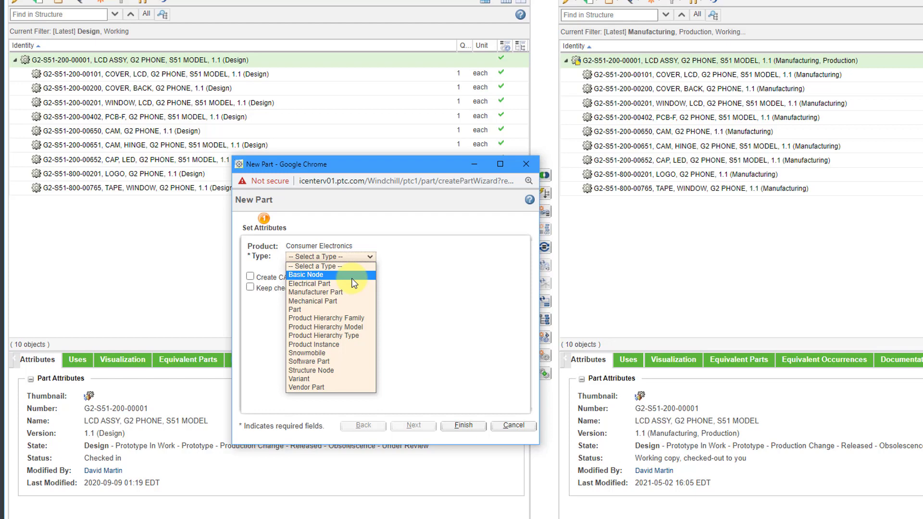
pyautogui.click(338, 302)
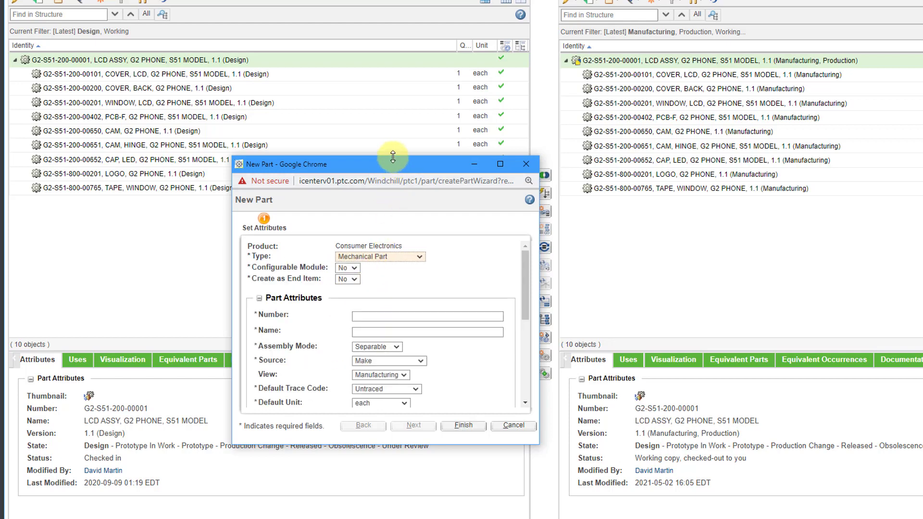
pyautogui.moveTo(406, 156); pyautogui.dragTo(420, 18)
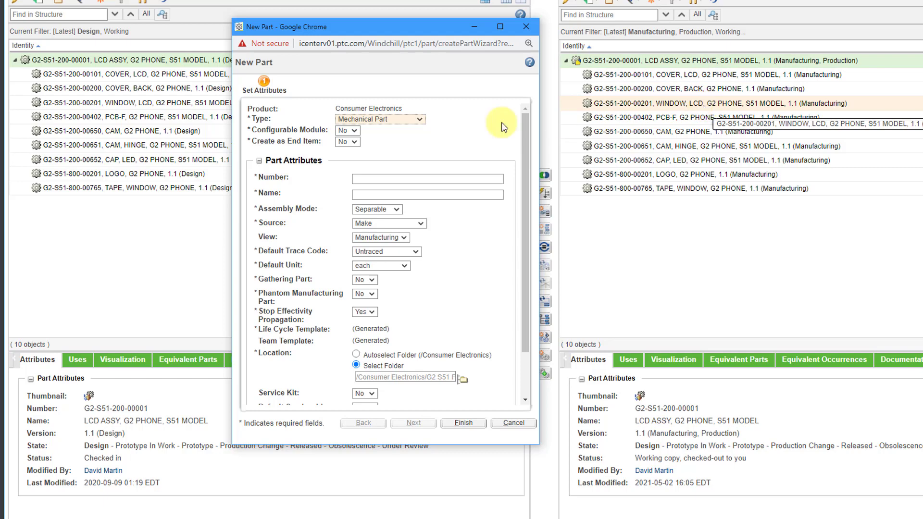
pyautogui.click(394, 179)
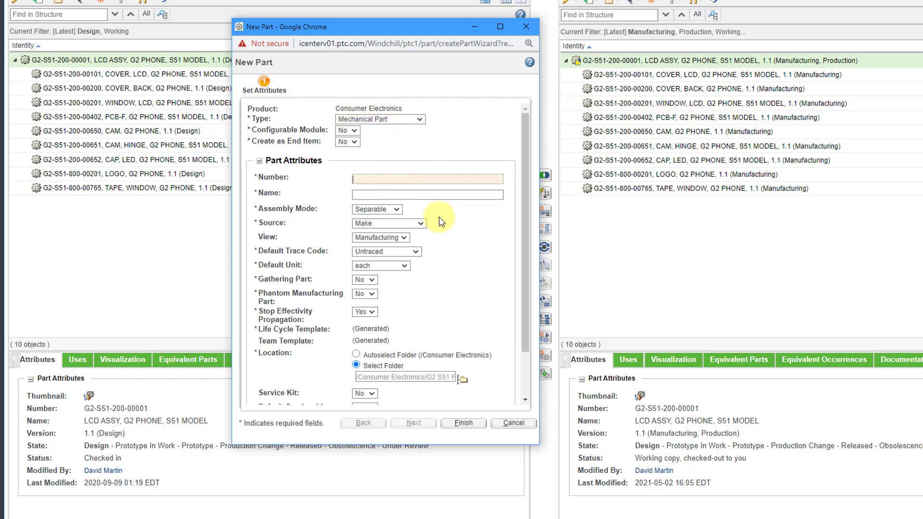
pyautogui.write('G2-S51-200')
pyautogui.write('-90001')
pyautogui.click(417, 194)
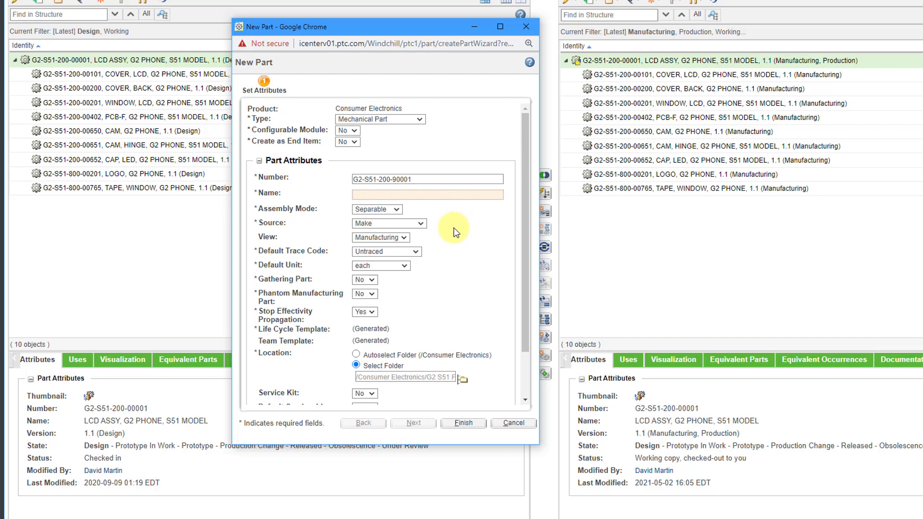
pyautogui.write('LCD SUBASSY, G2 S51 PHONE')
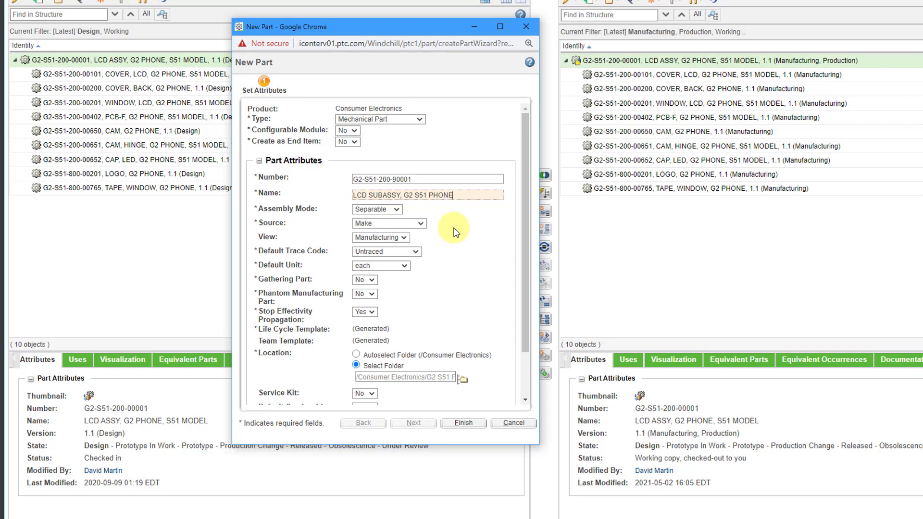
# - Set the new part's source to Make and its default trace code to Lot, and finish creating it
pyautogui.click(380, 210)
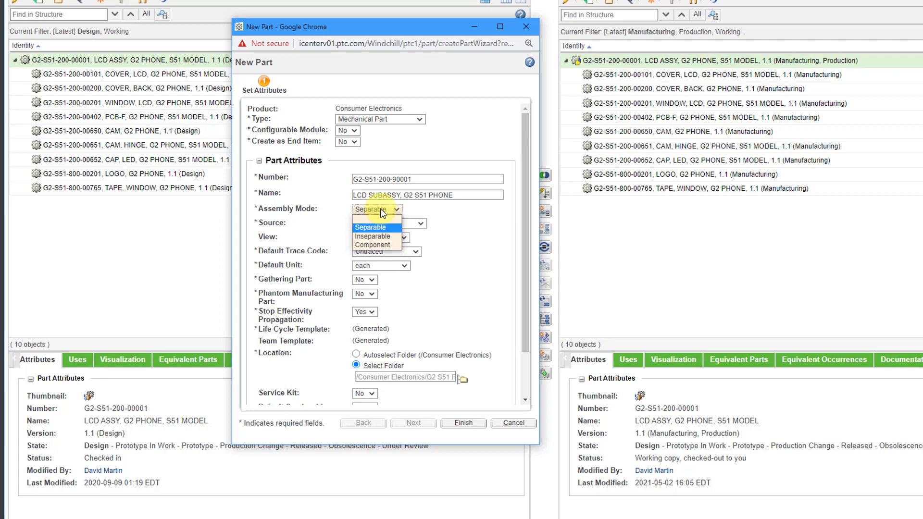
pyautogui.click(424, 211)
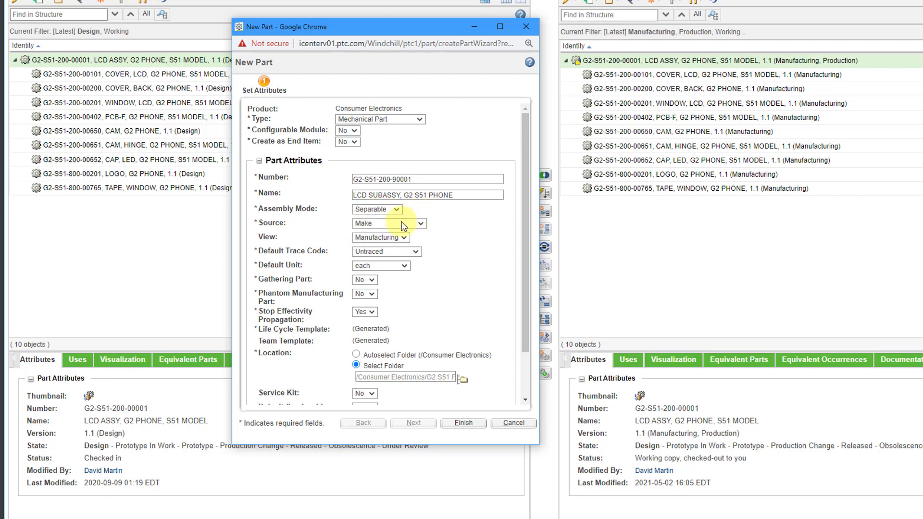
pyautogui.click(383, 224)
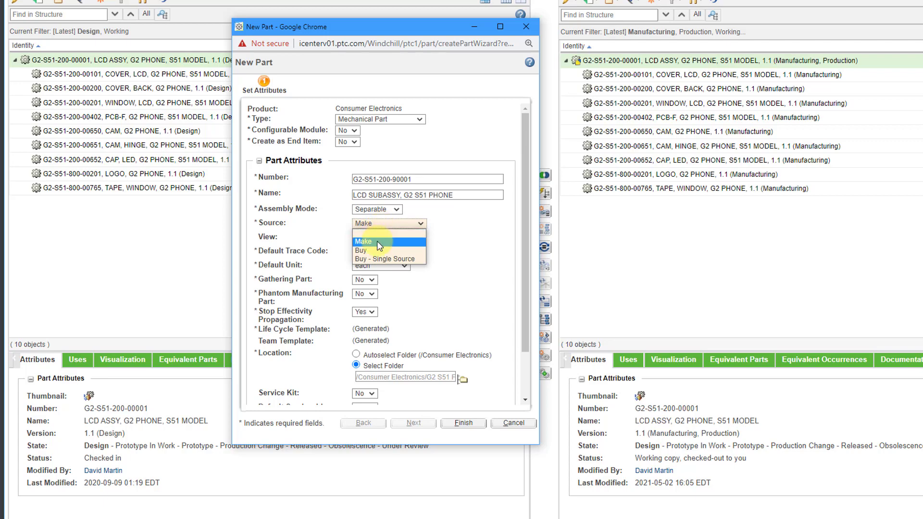
pyautogui.click(377, 241)
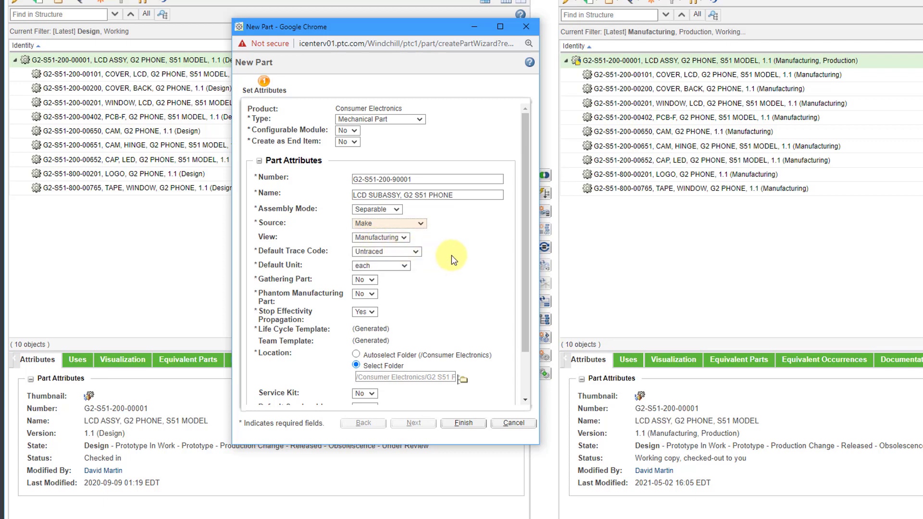
pyautogui.click(376, 238)
pyautogui.click(376, 238)
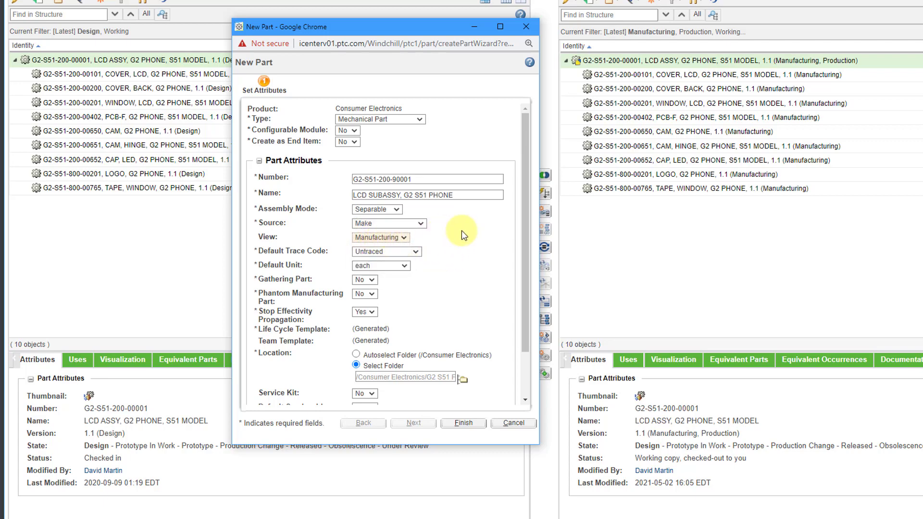
pyautogui.click(399, 254)
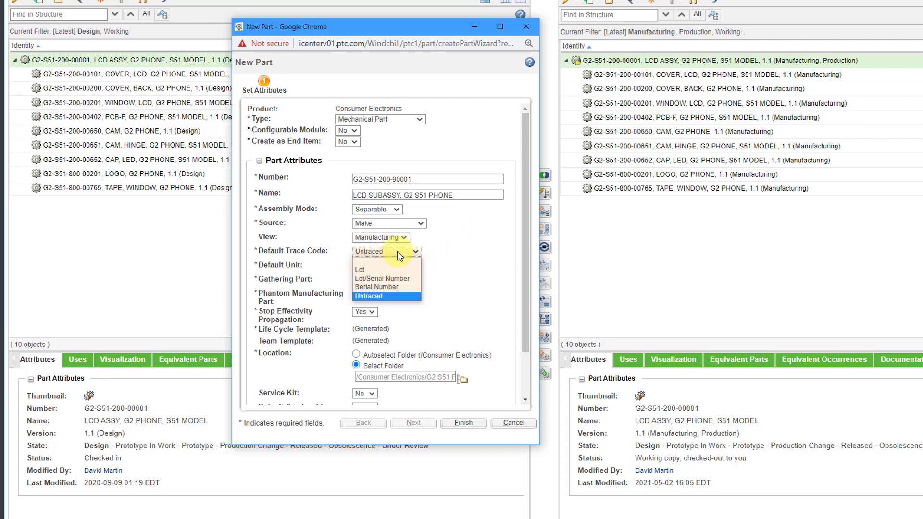
pyautogui.click(379, 270)
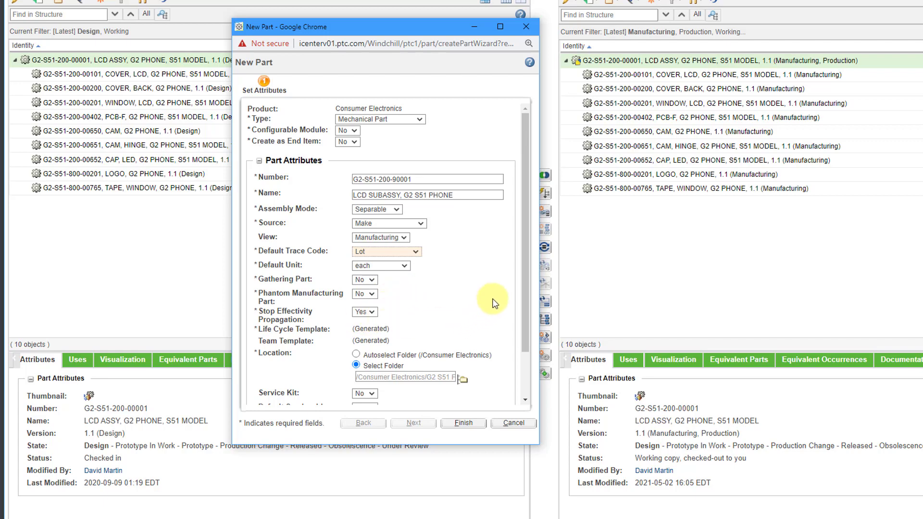
pyautogui.scroll(-2, 526, 298)
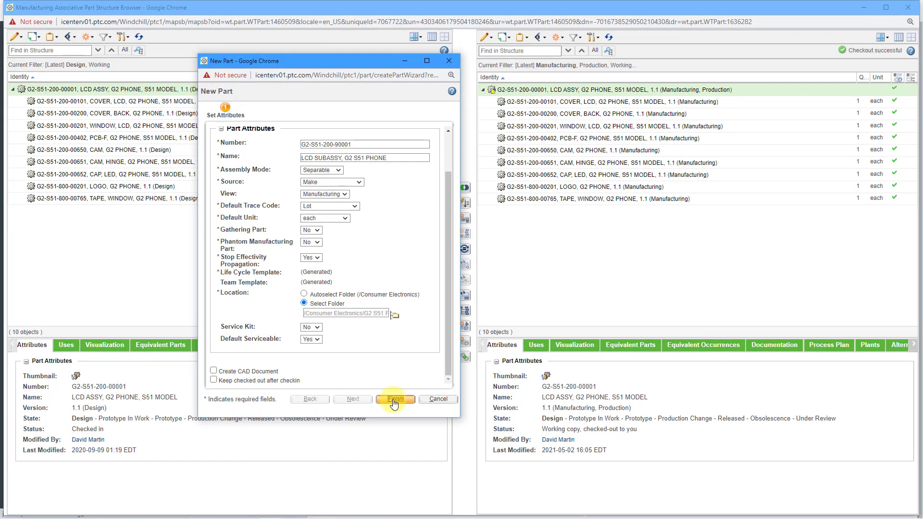
pyautogui.click(450, 420)
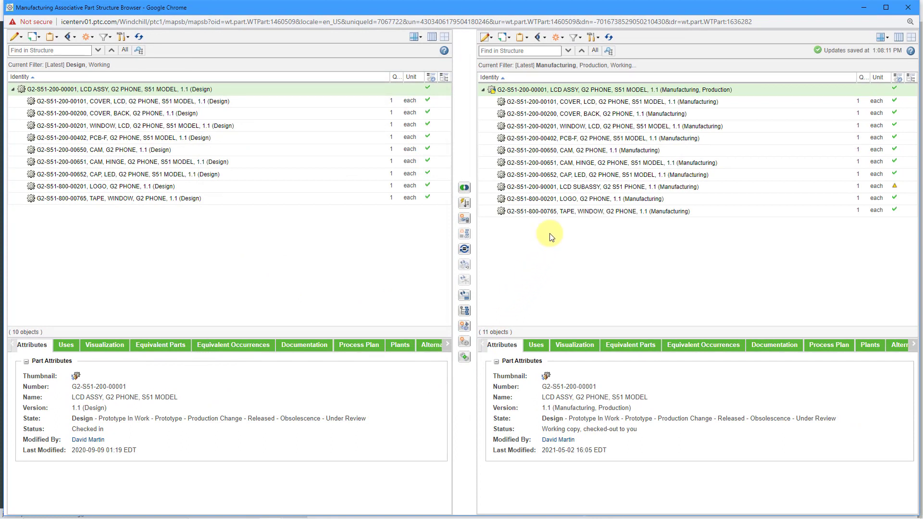
pyautogui.click(552, 192)
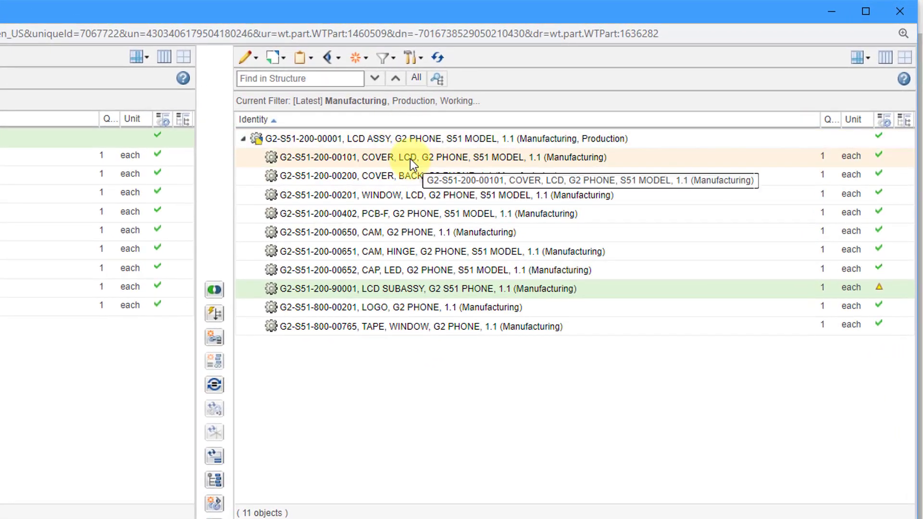
pyautogui.moveTo(411, 154); pyautogui.dragTo(399, 289)
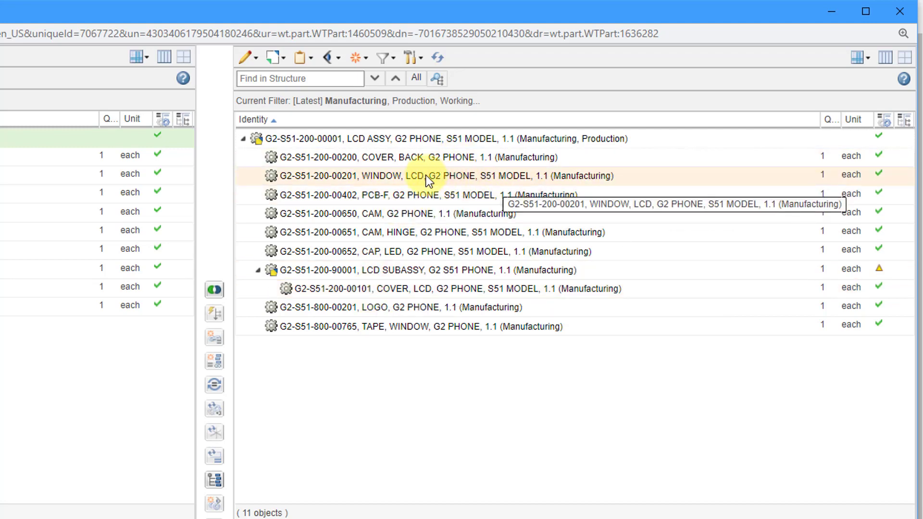
pyautogui.moveTo(426, 181); pyautogui.dragTo(423, 199)
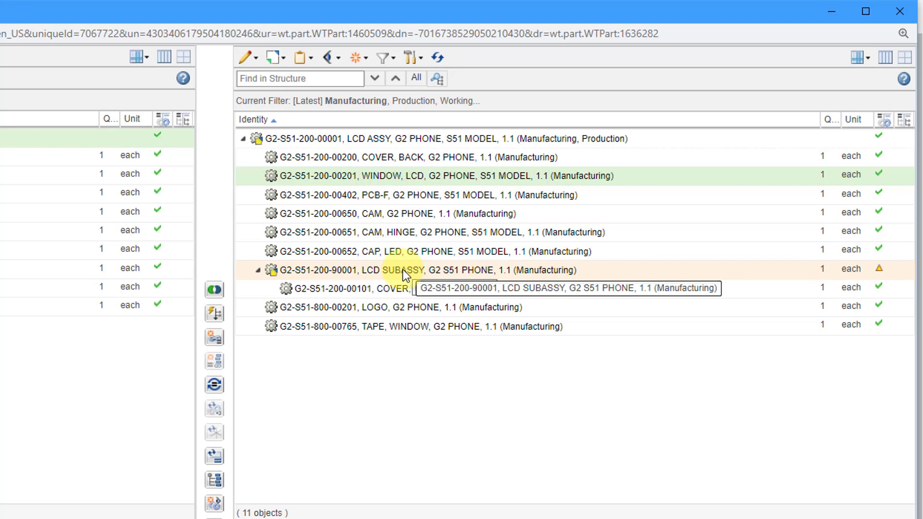
pyautogui.moveTo(404, 271); pyautogui.dragTo(405, 272)
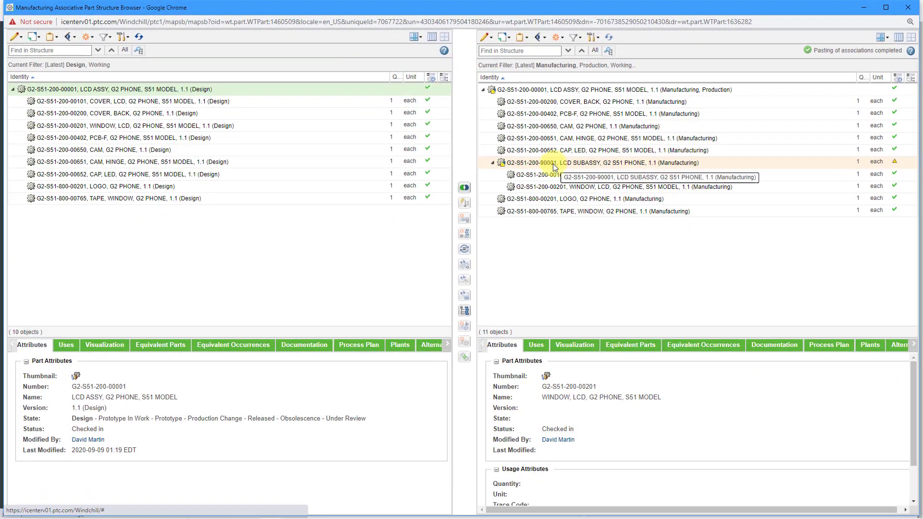
pyautogui.rightClick(555, 167)
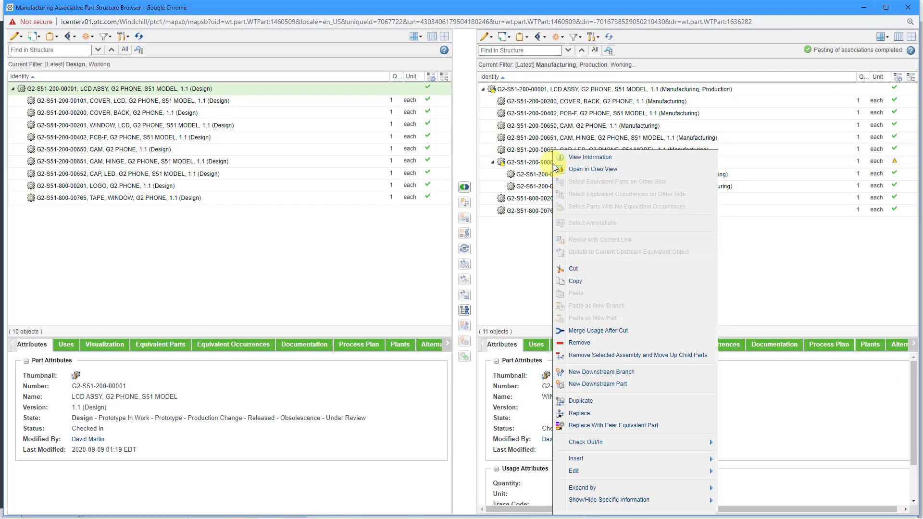
pyautogui.moveTo(635, 445)
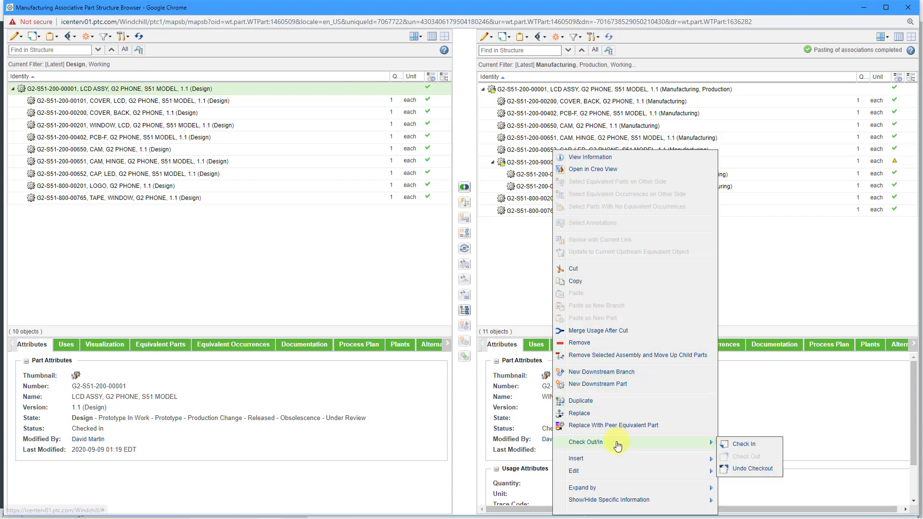
pyautogui.click(744, 444)
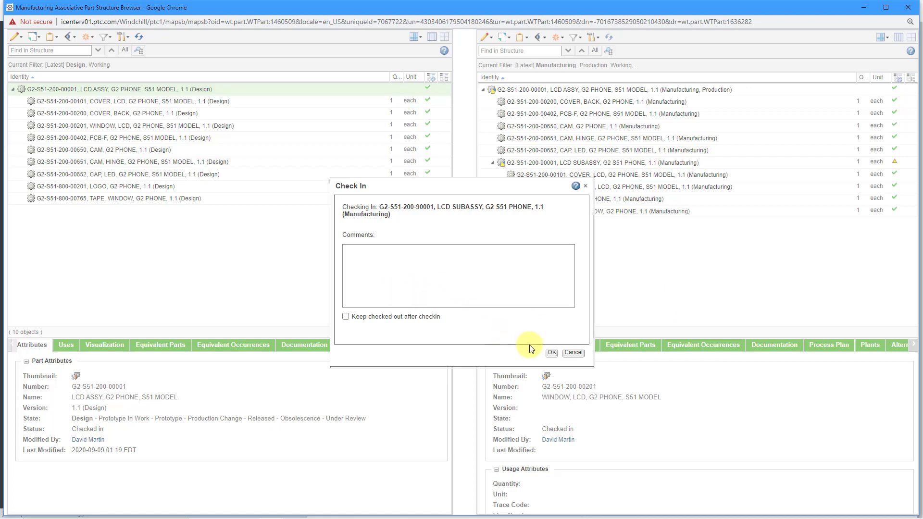
pyautogui.click(552, 354)
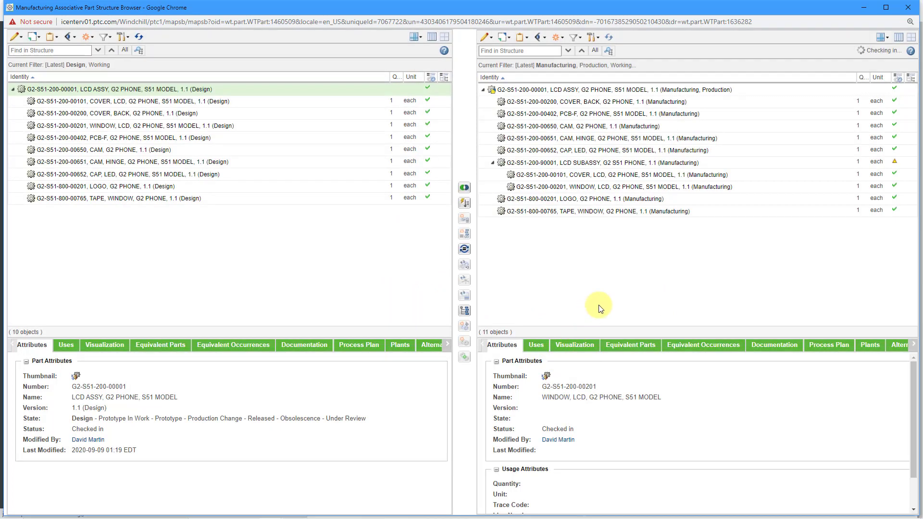
pyautogui.rightClick(559, 93)
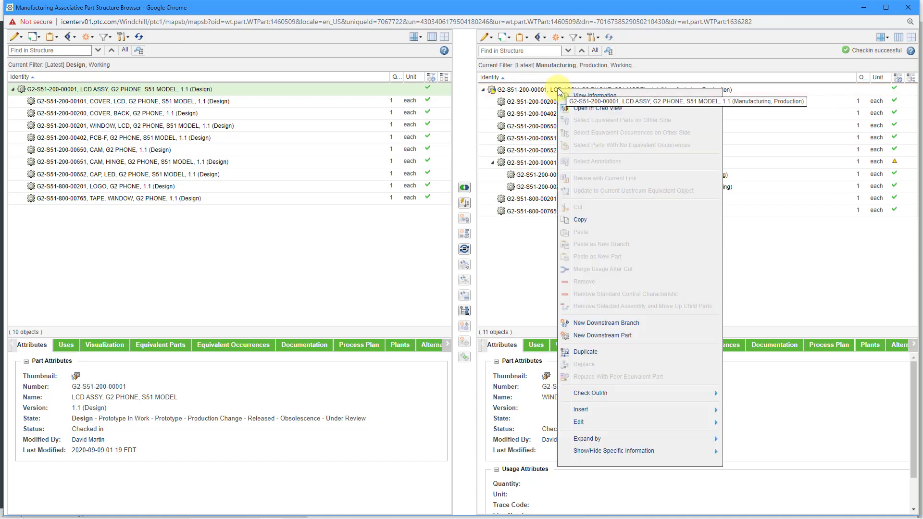
pyautogui.moveTo(599, 394)
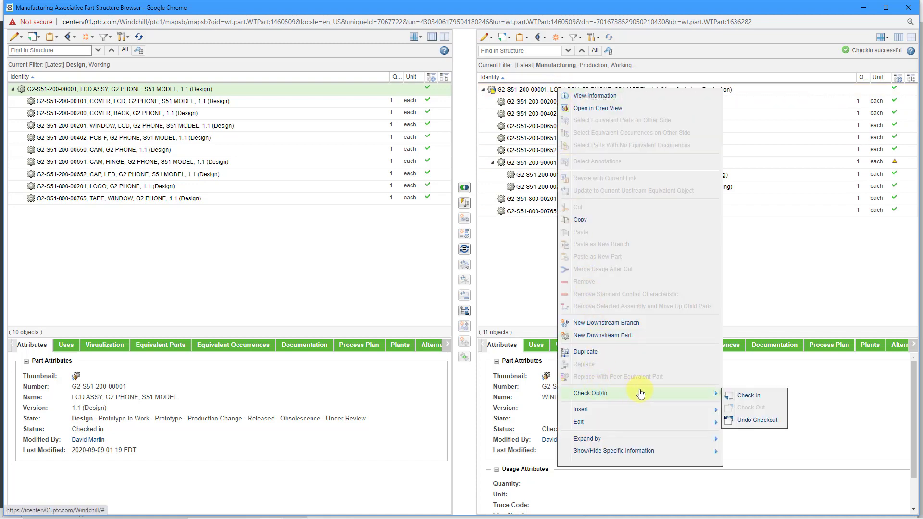
pyautogui.click(748, 396)
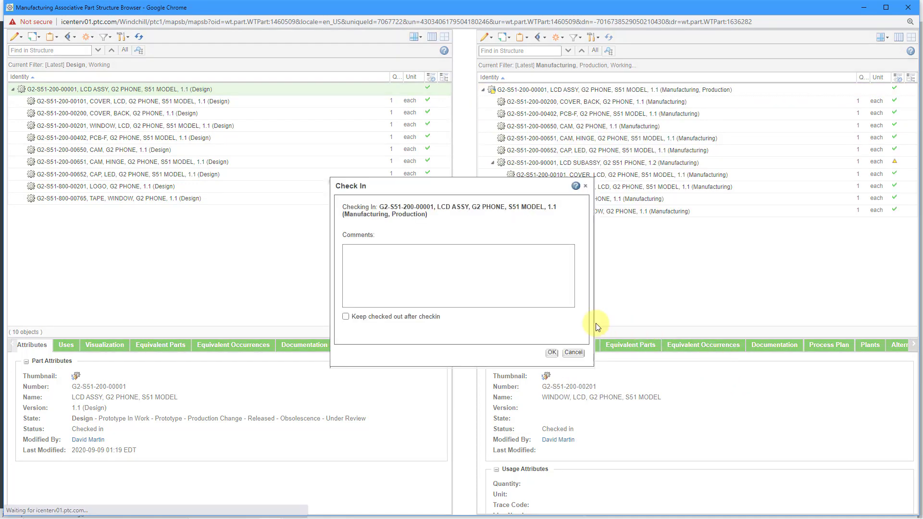
pyautogui.click(551, 352)
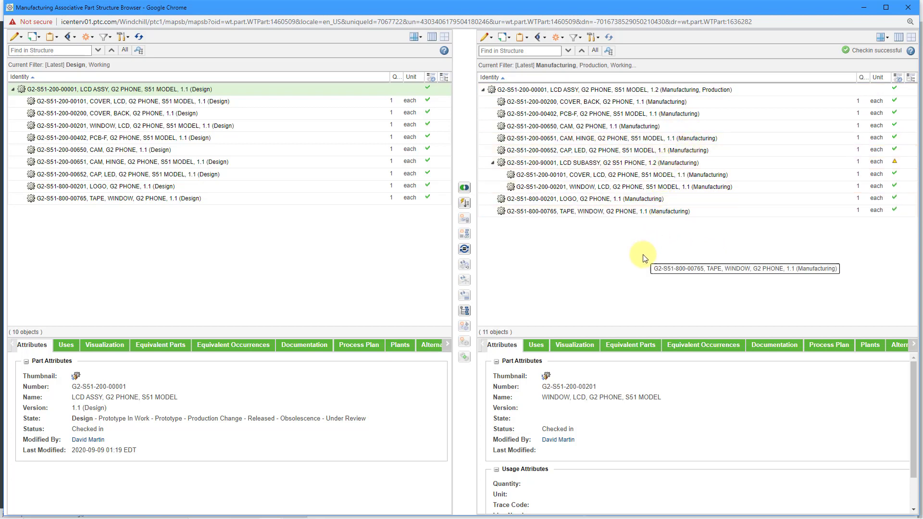
pyautogui.click(908, 7)
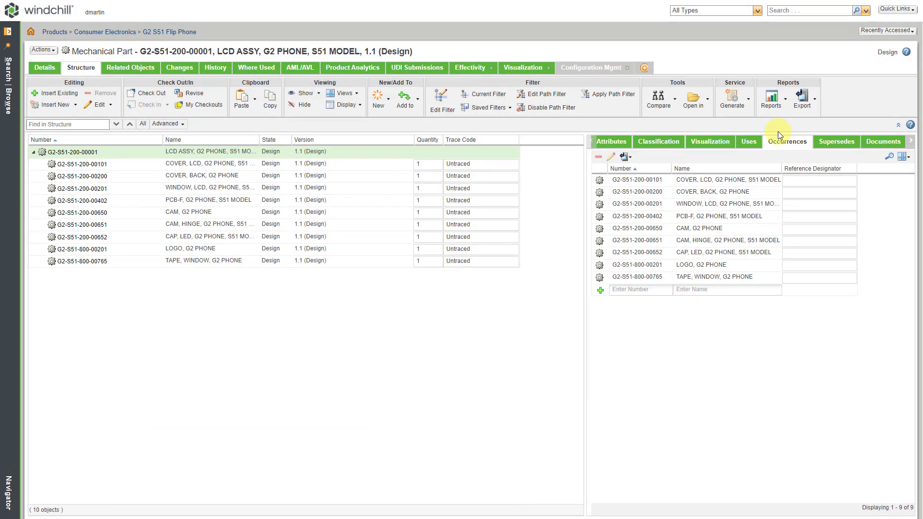
pyautogui.click(876, 32)
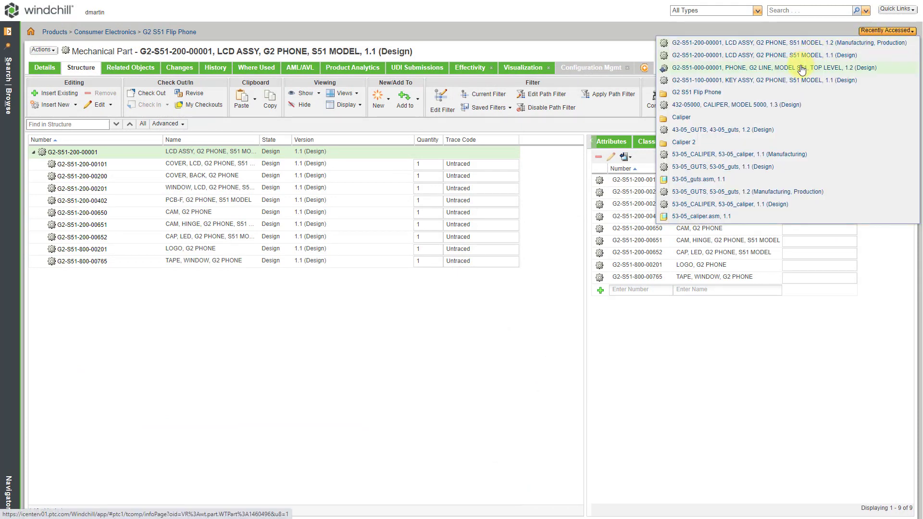
pyautogui.click(800, 69)
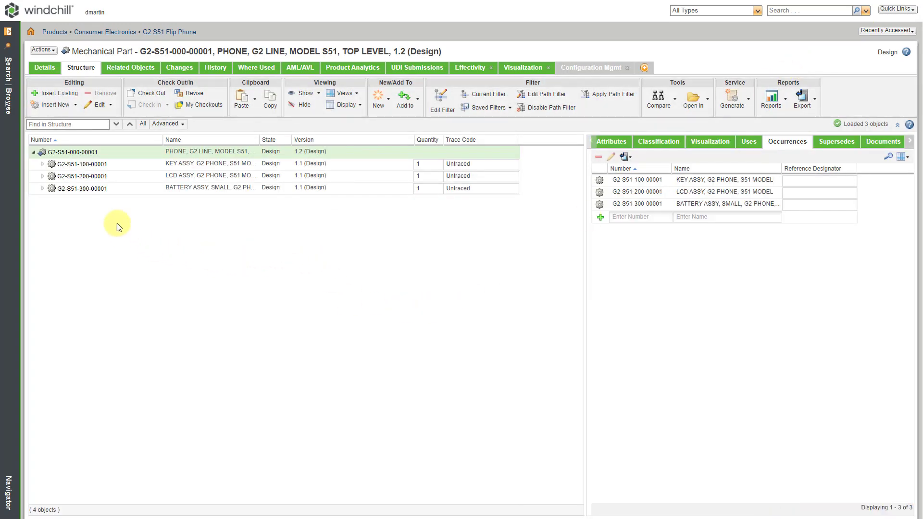
pyautogui.rightClick(86, 188)
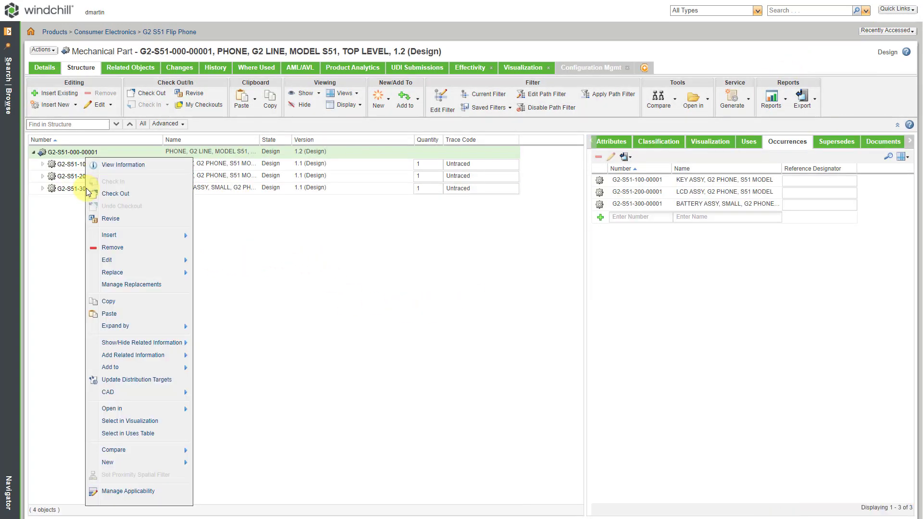
pyautogui.click(103, 165)
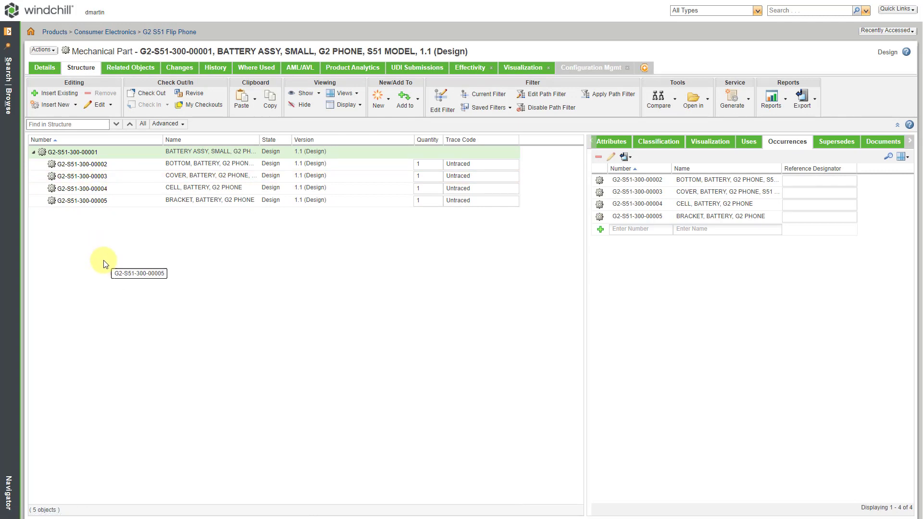
pyautogui.click(43, 50)
pyautogui.moveTo(74, 30)
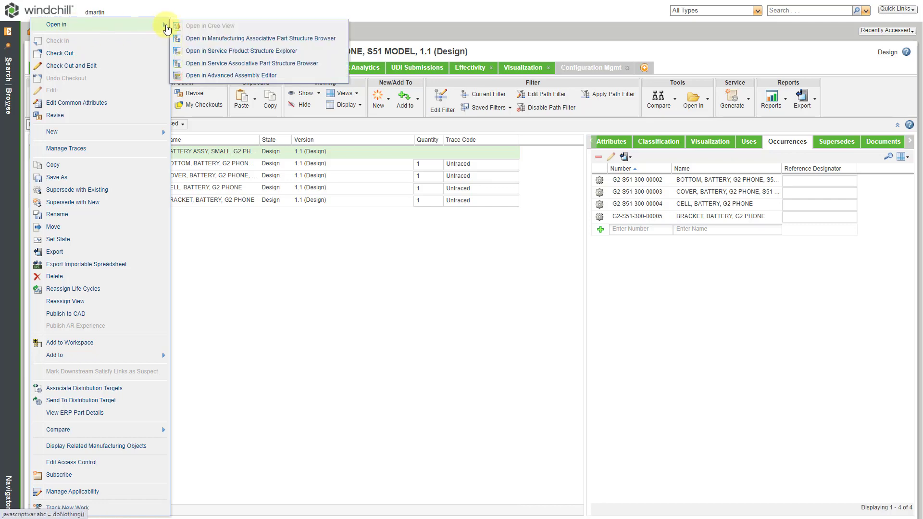
pyautogui.click(246, 38)
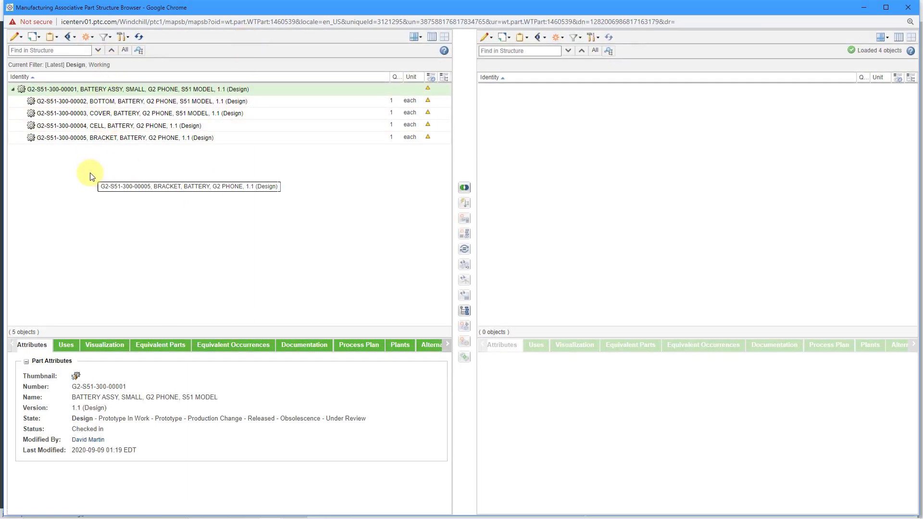
# - Start a new downstream branch for the battery assembly with BOM type Production and child structure option Duplicate without propagating
pyautogui.rightClick(120, 91)
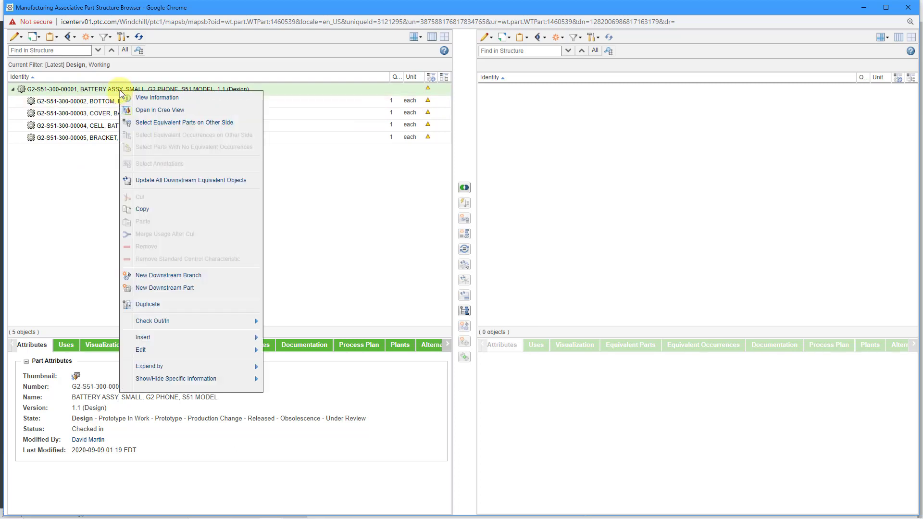
pyautogui.click(174, 277)
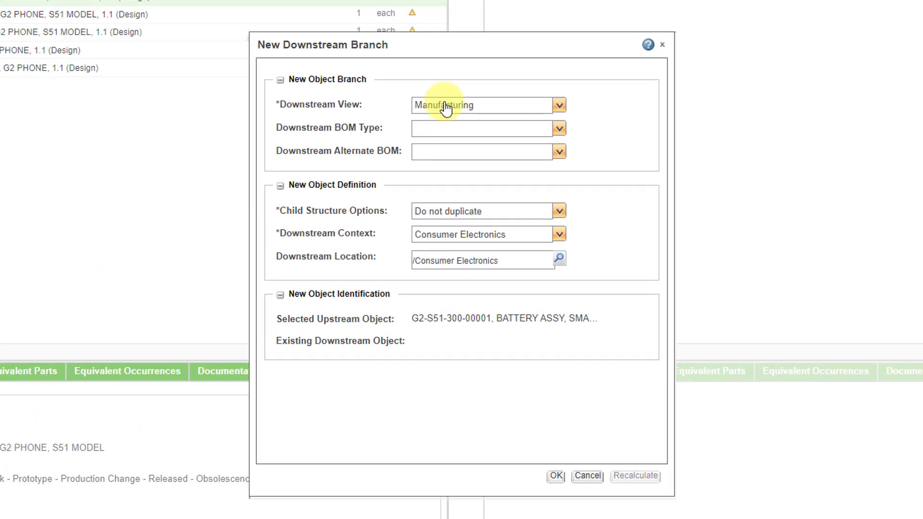
pyautogui.click(449, 130)
pyautogui.click(450, 176)
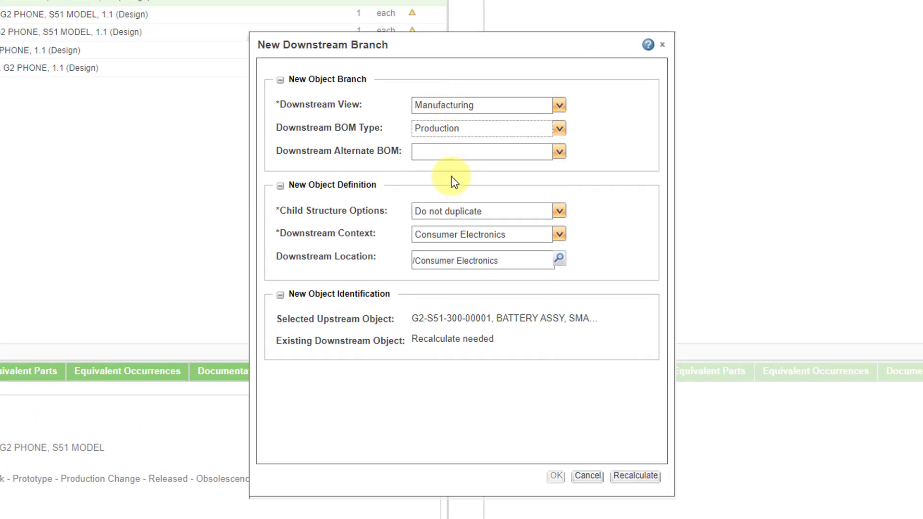
pyautogui.click(508, 215)
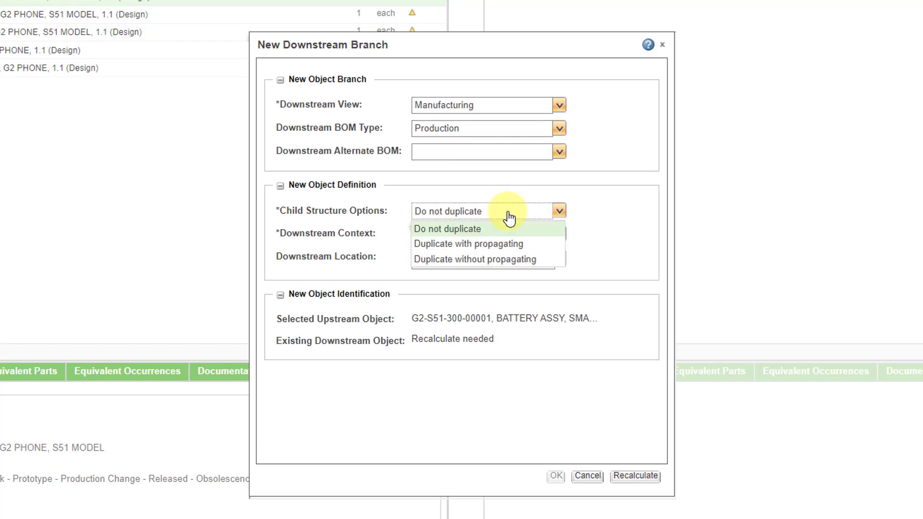
pyautogui.click(503, 261)
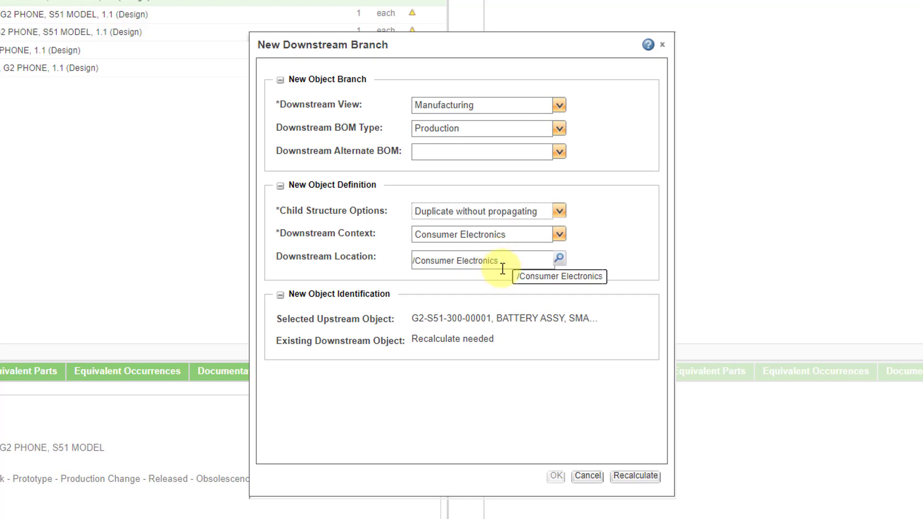
# - Set the new branch's downstream location to the G2 S51 Flip Phone folder in Consumer Electronics
pyautogui.click(557, 261)
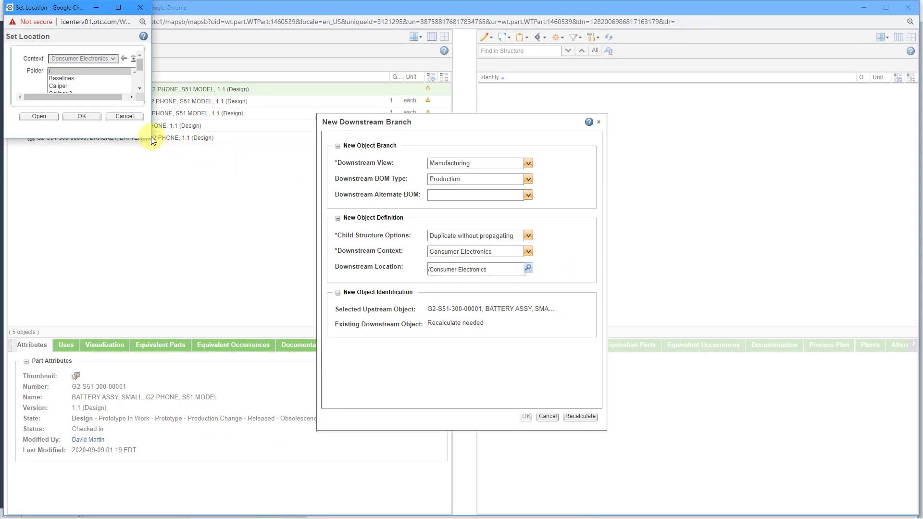
pyautogui.moveTo(150, 138); pyautogui.dragTo(217, 201)
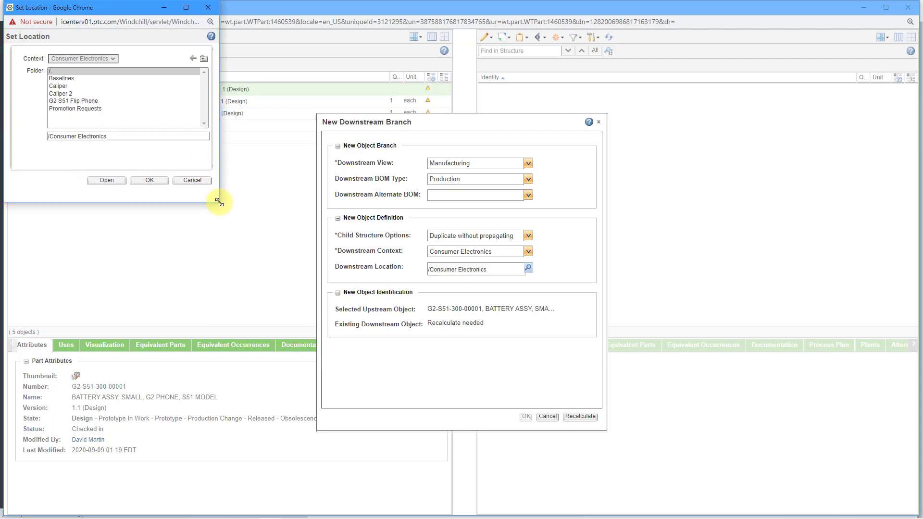
pyautogui.click(88, 100)
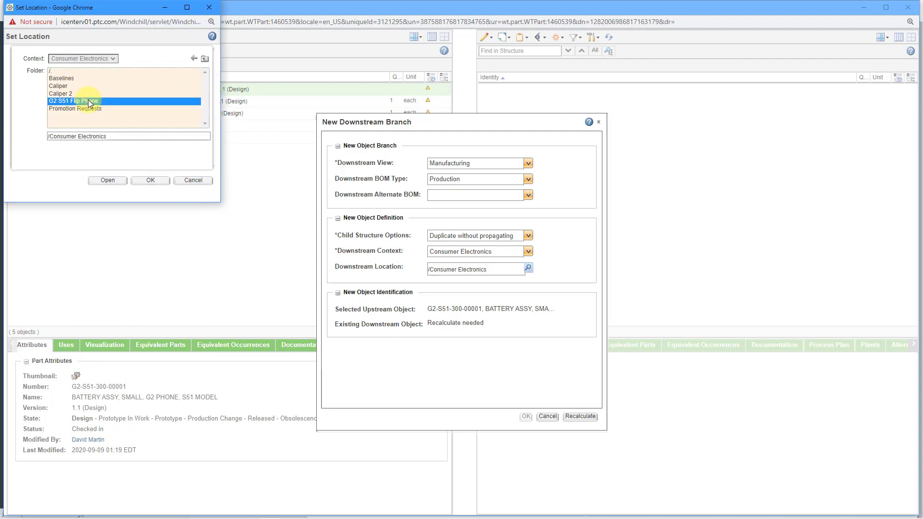
pyautogui.click(150, 181)
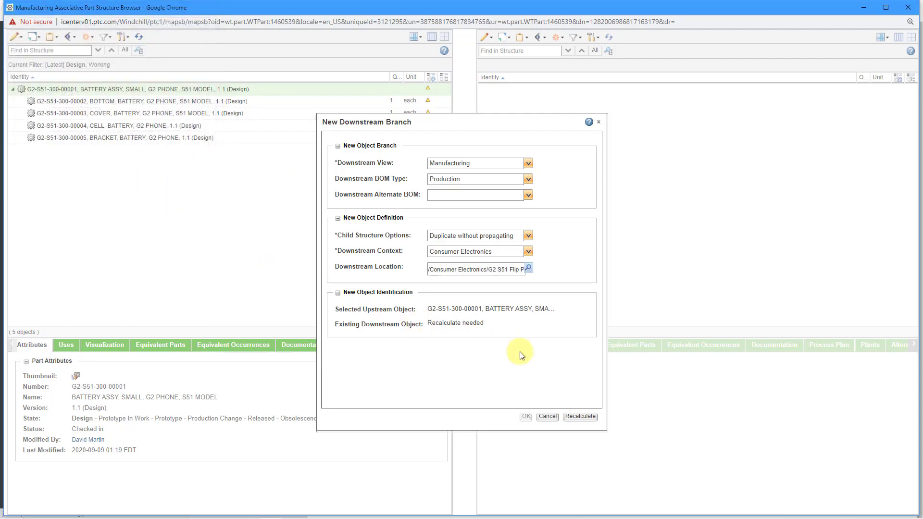
# - Recalculate and create the battery assembly's downstream branch, accept adjusting the expansion criteria, and close the structure browser
pyautogui.click(579, 417)
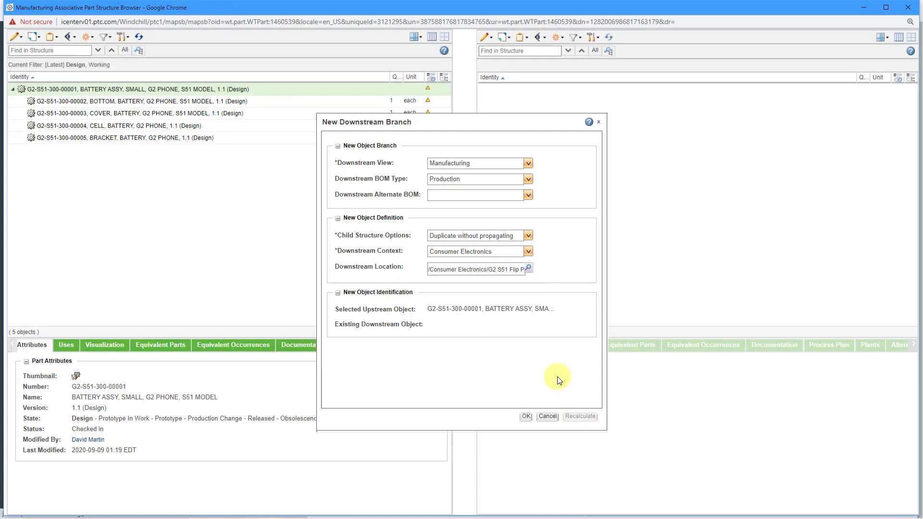
pyautogui.click(526, 418)
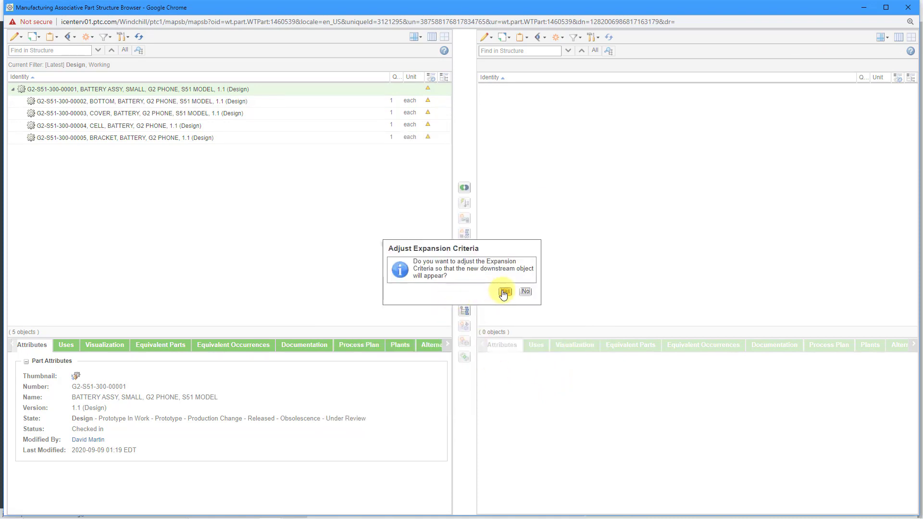
pyautogui.click(504, 292)
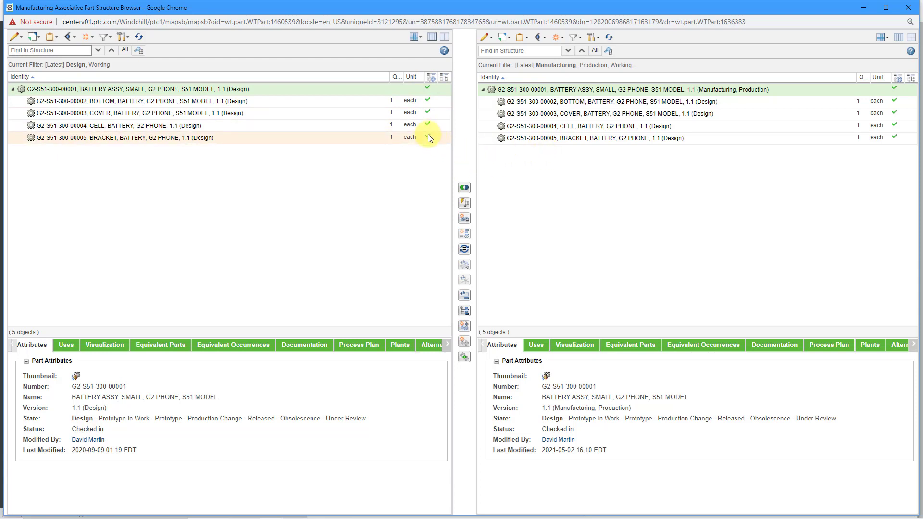
pyautogui.moveTo(428, 137)
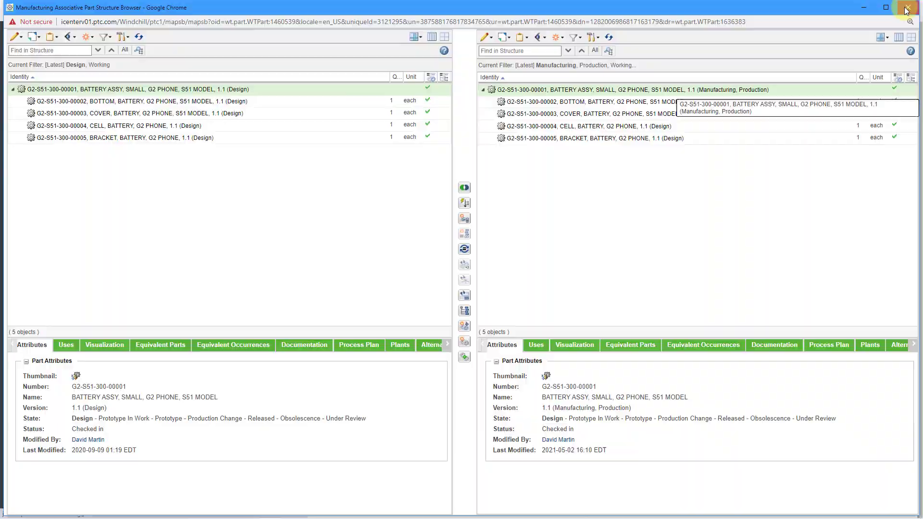
pyautogui.click(907, 8)
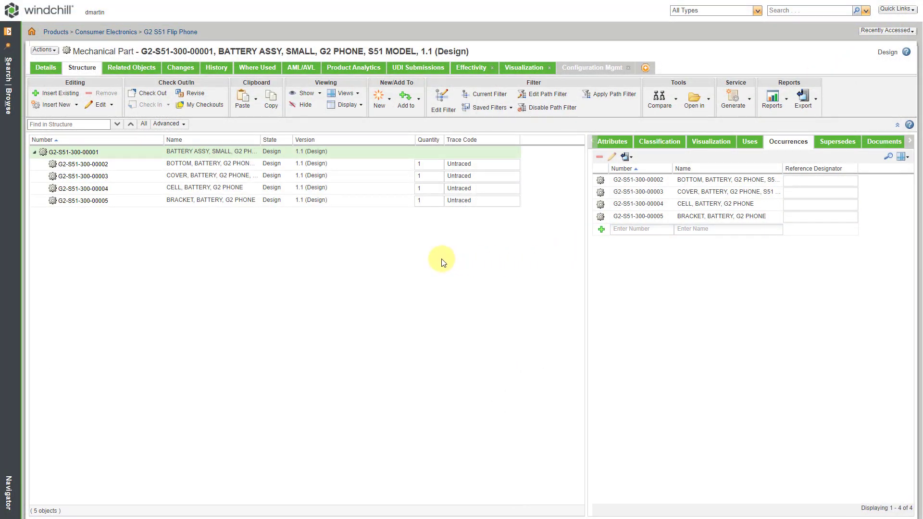
pyautogui.click(873, 32)
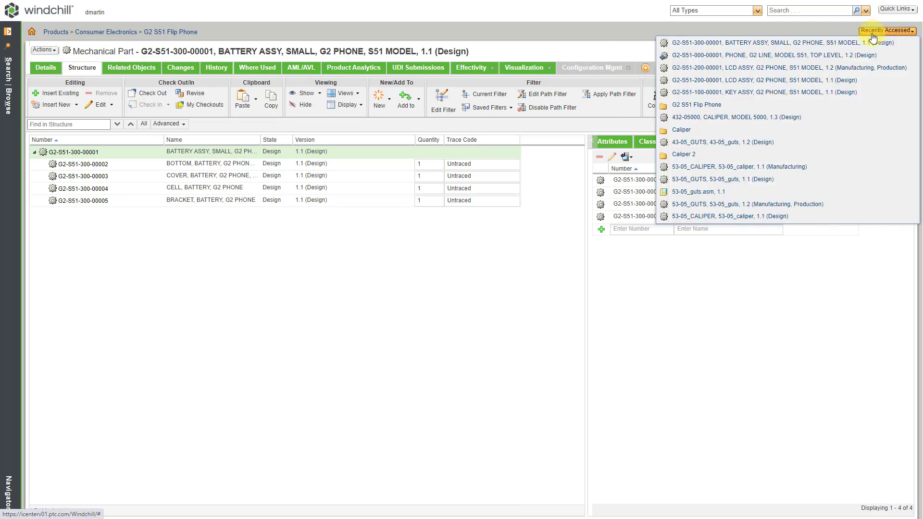
pyautogui.click(765, 56)
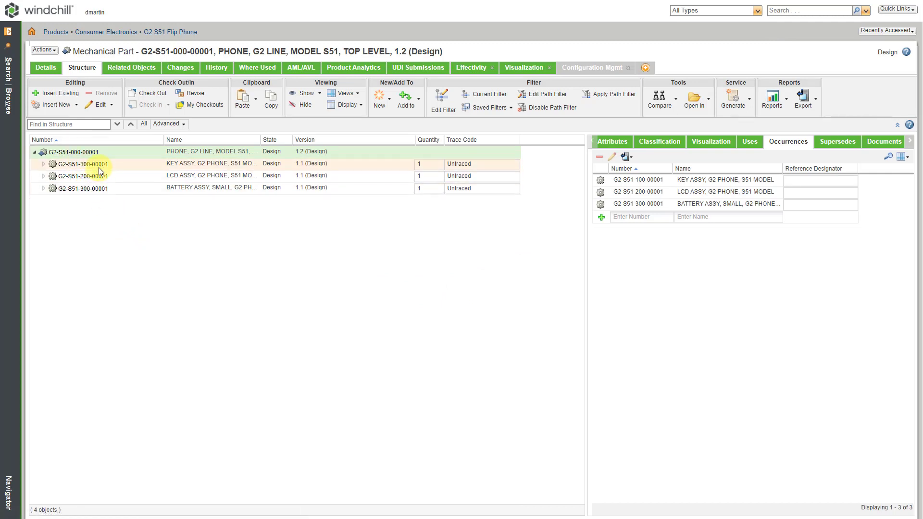
pyautogui.click(86, 192)
pyautogui.click(185, 32)
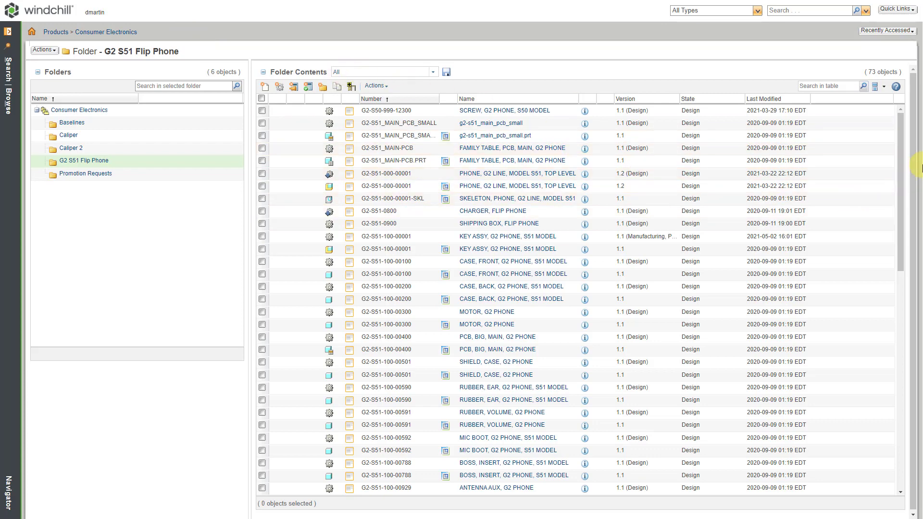
pyautogui.moveTo(901, 168); pyautogui.dragTo(903, 136)
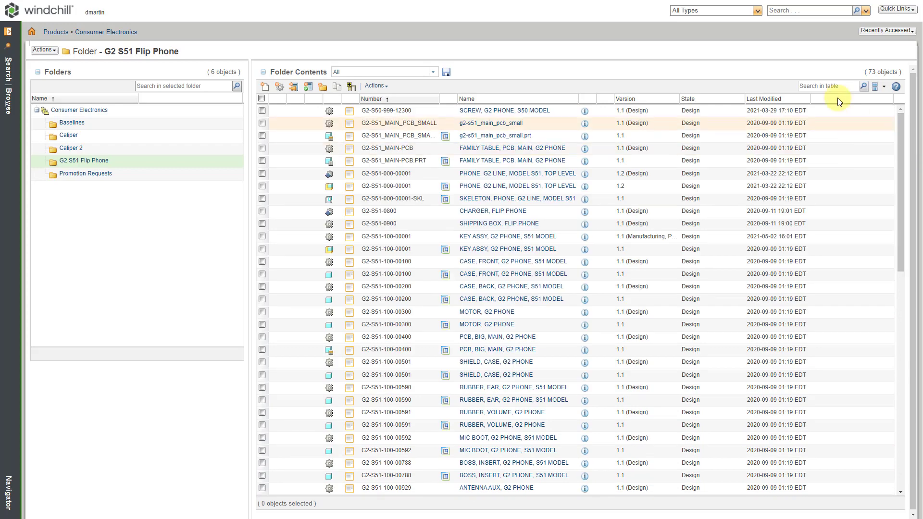
# - Try to search the folder contents for g2-S51-?00-00001
pyautogui.click(832, 86)
pyautogui.write('g2-S51')
pyautogui.write('-?00-00001')
pyautogui.press('Return')
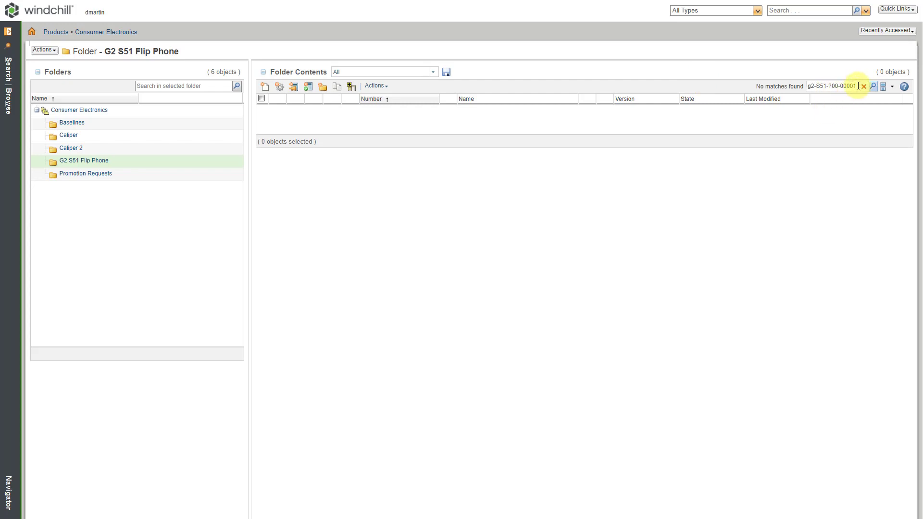
# - Replace the question mark with an asterisk and search the folder contents for g2-S51-*00-00001
pyautogui.click(830, 86)
pyautogui.press('BackSpace')
pyautogui.write('*')
pyautogui.press('Return')
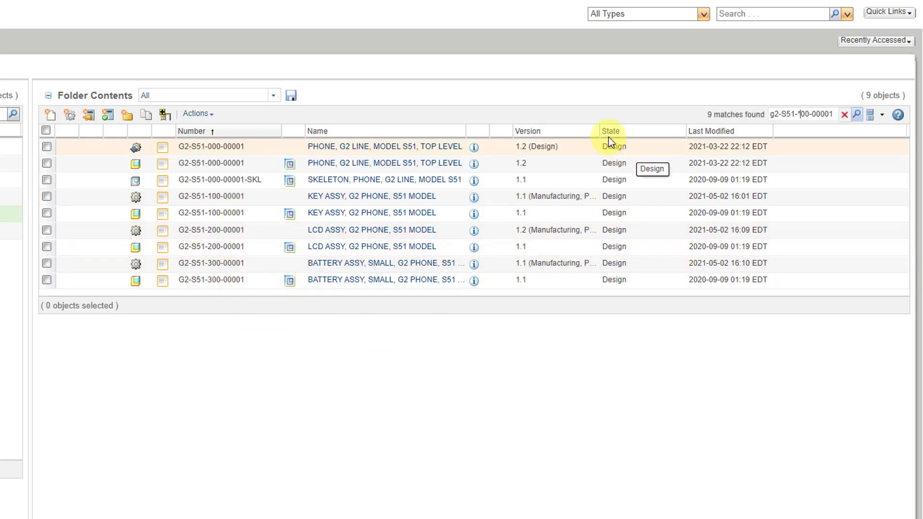
# - Widen the folder contents' Version column and open the view list customization in a taller window
pyautogui.moveTo(599, 128); pyautogui.dragTo(699, 134)
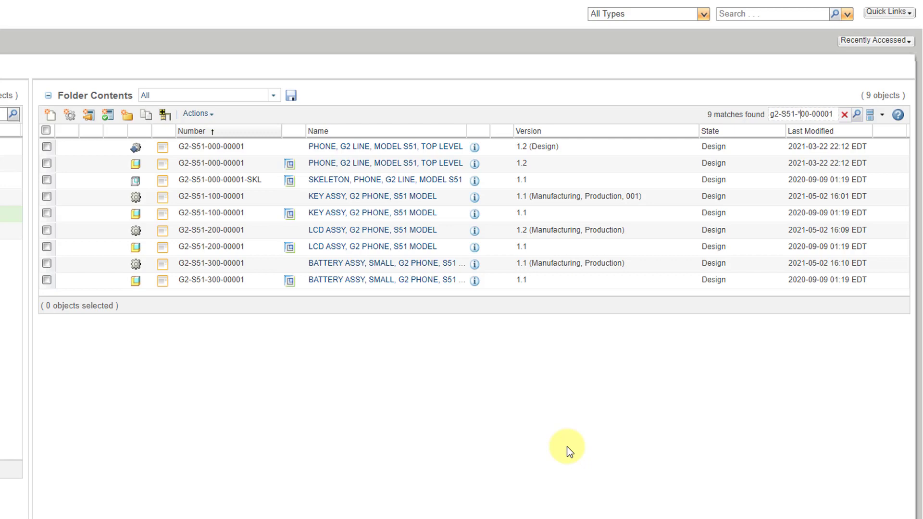
pyautogui.click(274, 99)
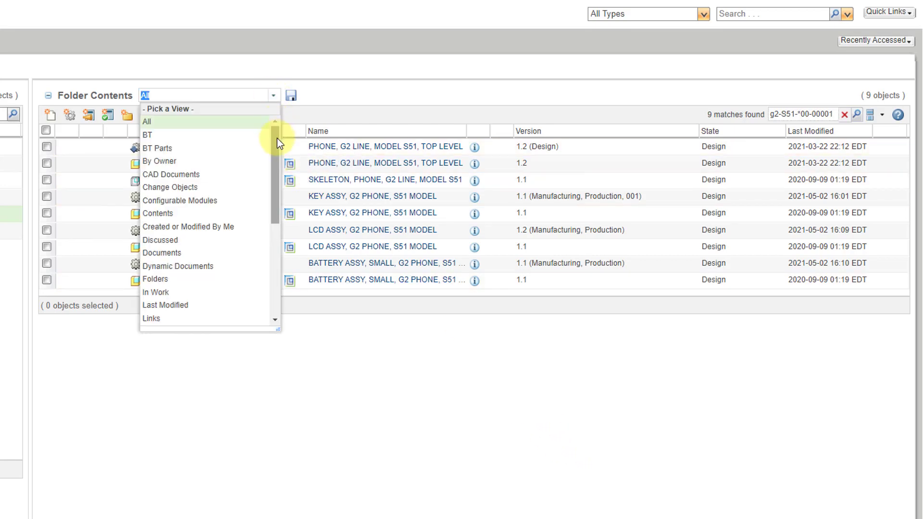
pyautogui.moveTo(277, 137); pyautogui.dragTo(266, 245)
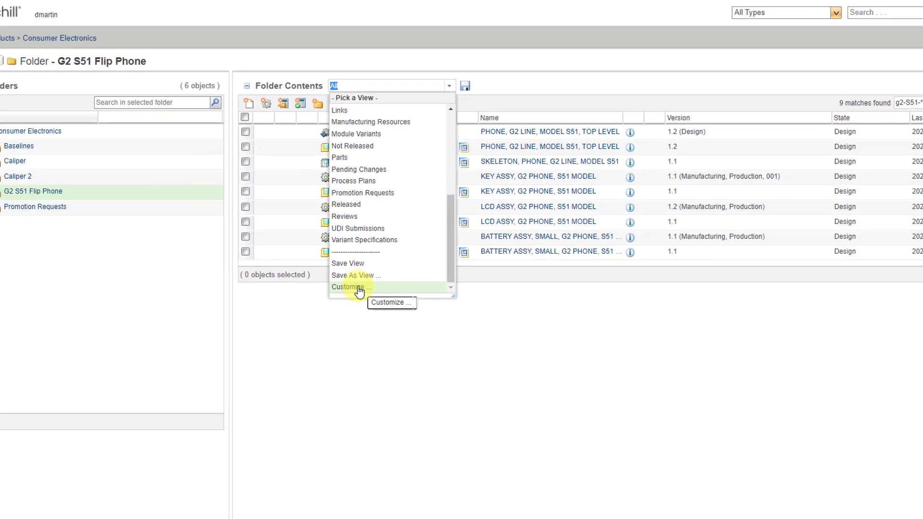
pyautogui.click(358, 287)
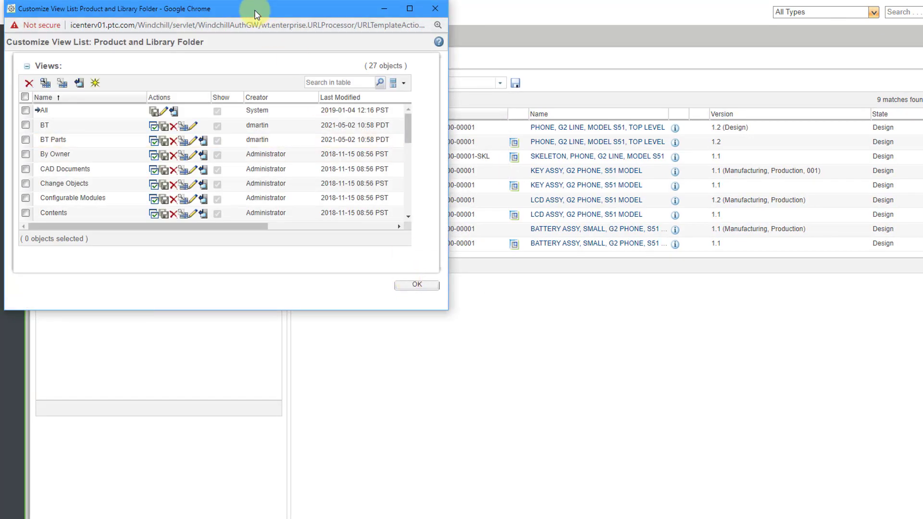
pyautogui.moveTo(254, 14); pyautogui.dragTo(363, 54)
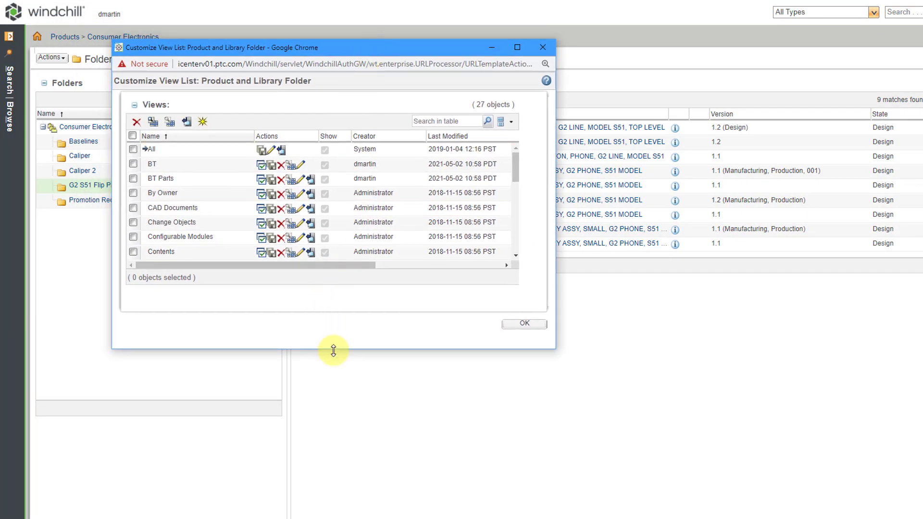
pyautogui.moveTo(333, 351); pyautogui.dragTo(339, 492)
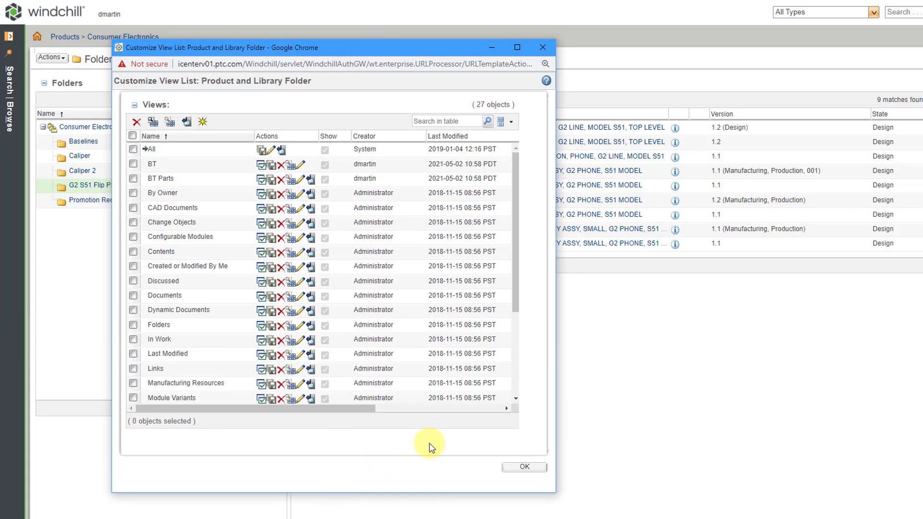
# - Start a new folder view named BOM WTParts and continue to its object types
pyautogui.click(202, 124)
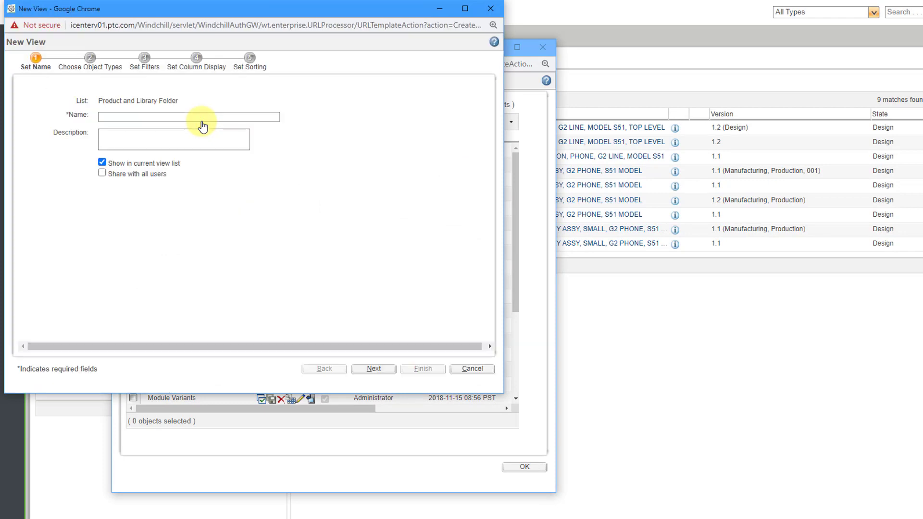
pyautogui.click(199, 116)
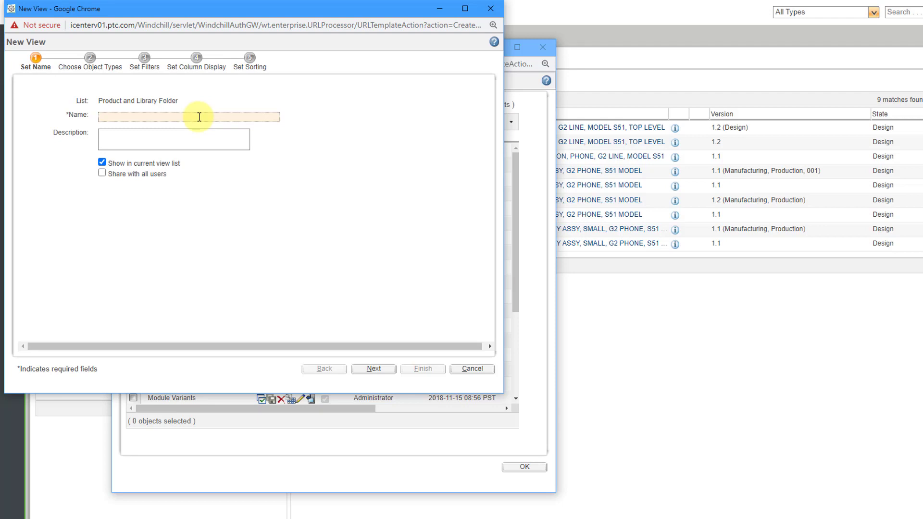
pyautogui.write('BOM vi')
pyautogui.press('BackSpace')
pyautogui.press('BackSpace')
pyautogui.write('WTParts')
pyautogui.click(374, 370)
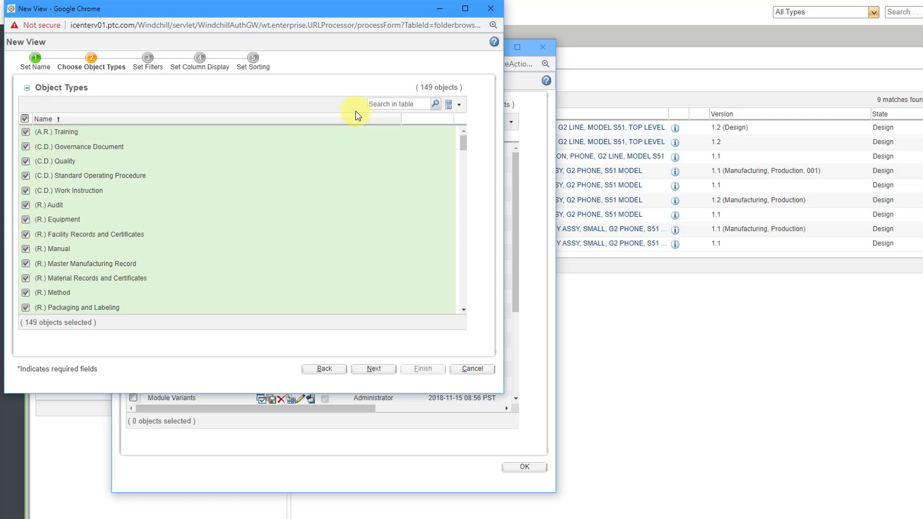
# - Search the object types for part, exclude Parts List and Parts List Holder, and continue to the filters
pyautogui.click(417, 106)
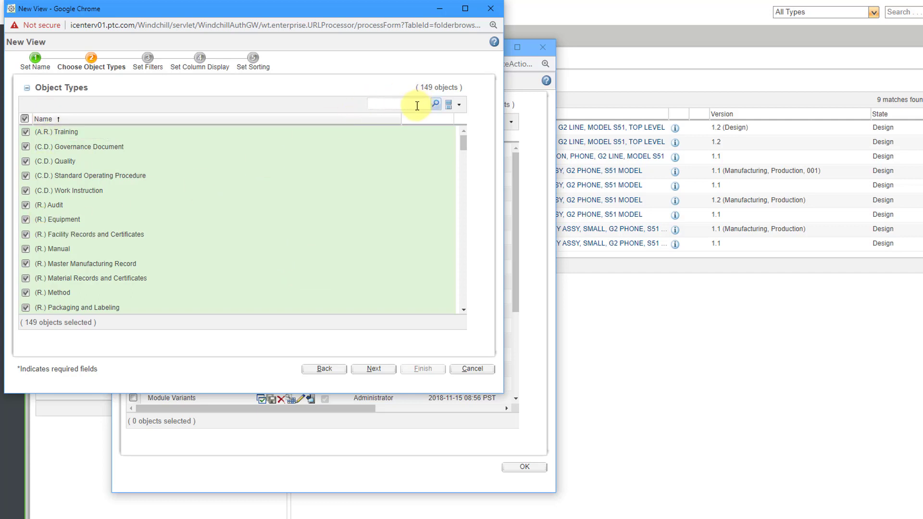
pyautogui.write('parts')
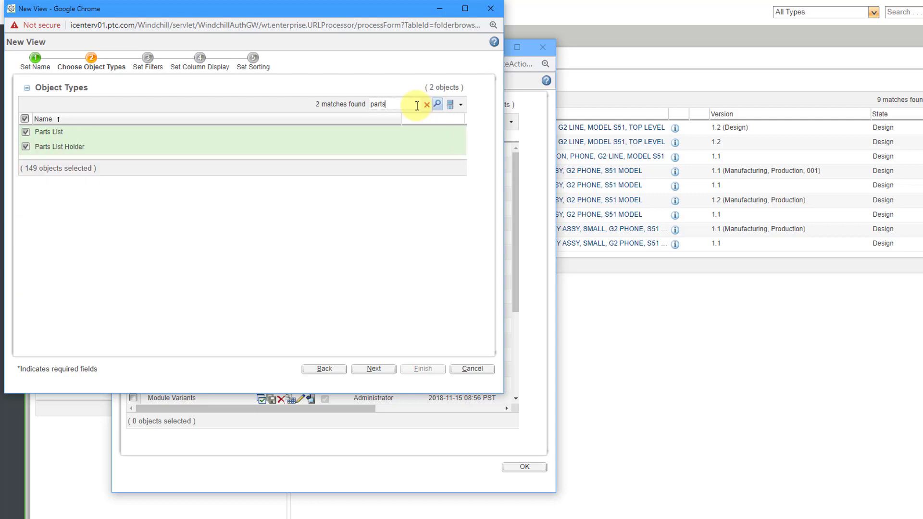
pyautogui.press('BackSpace')
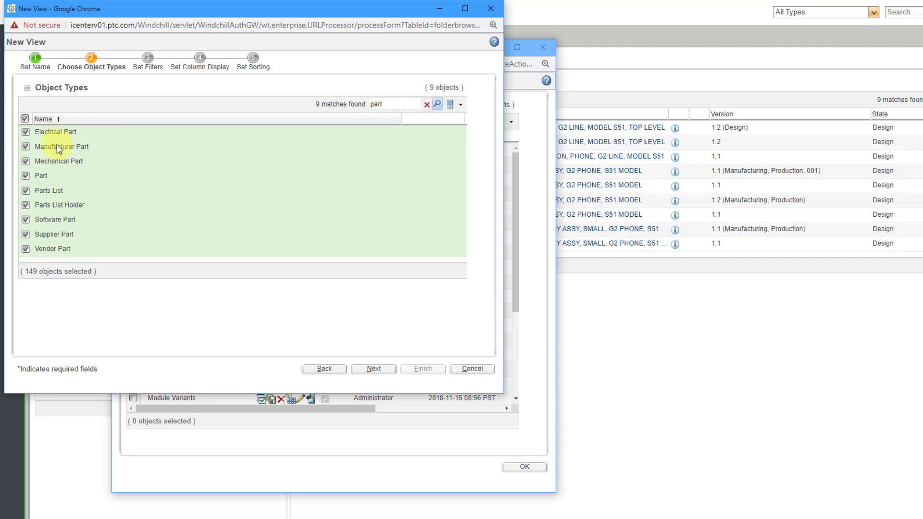
pyautogui.click(26, 192)
pyautogui.click(25, 205)
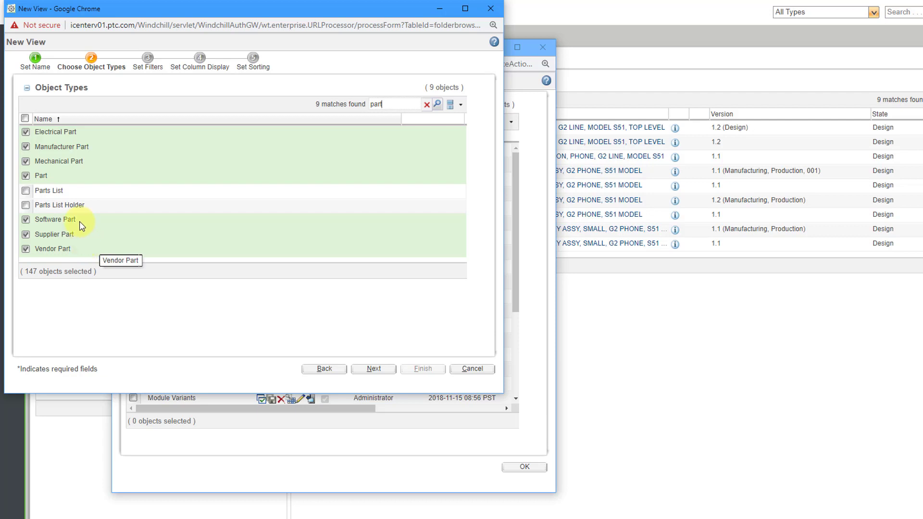
pyautogui.click(374, 369)
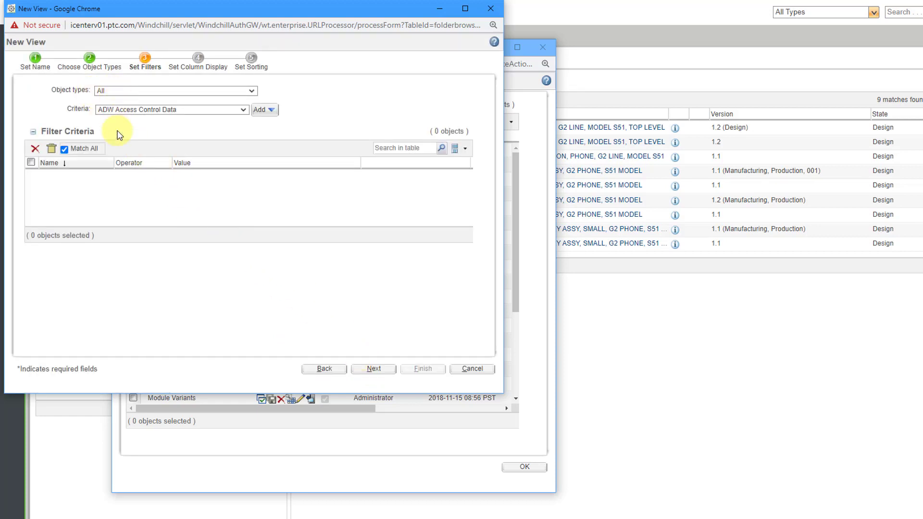
# - Add a View filter criterion with the Is set operator and continue to the column display
pyautogui.click(244, 112)
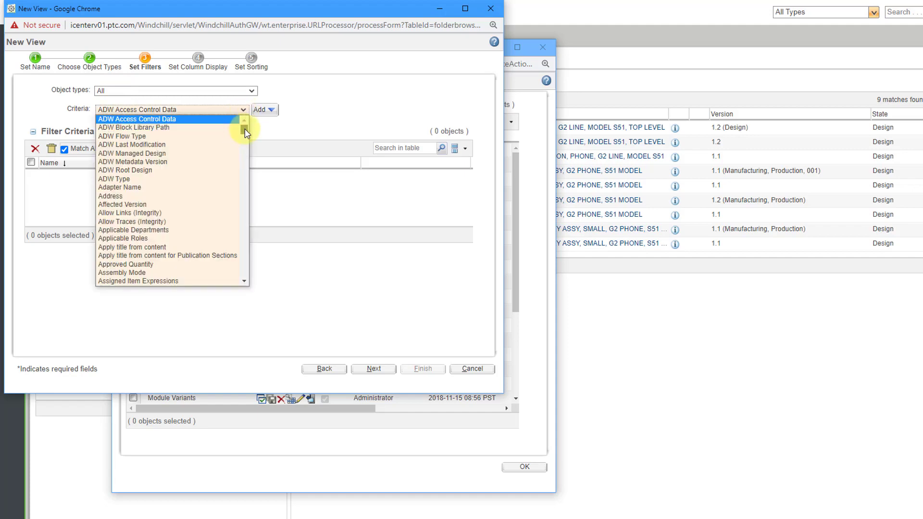
pyautogui.moveTo(244, 129); pyautogui.dragTo(252, 232)
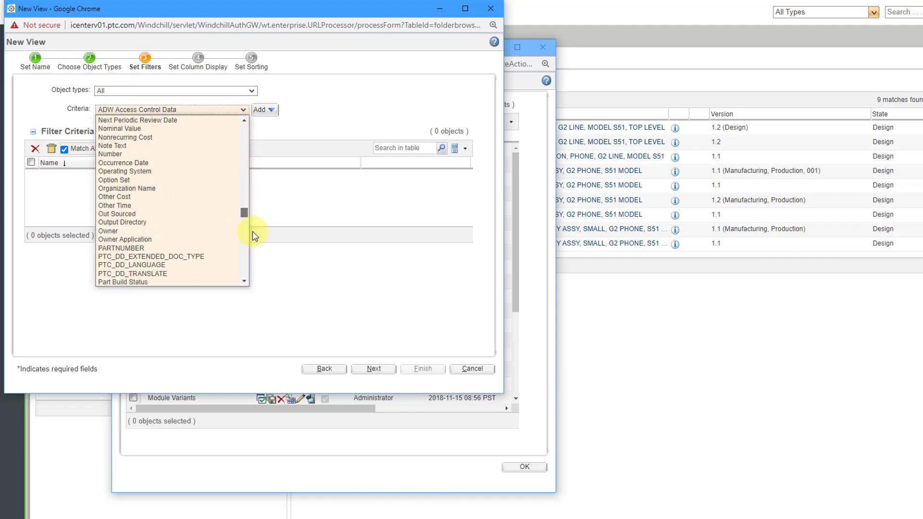
pyautogui.click(244, 271)
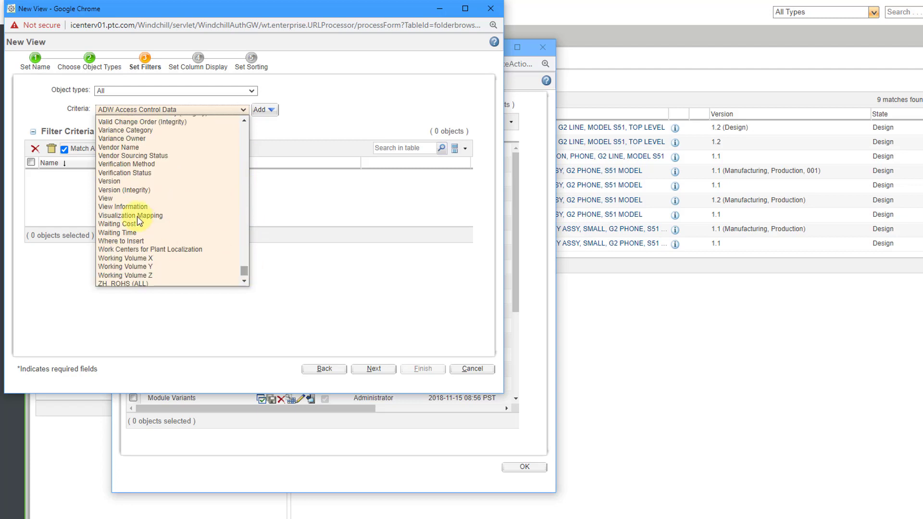
pyautogui.click(107, 198)
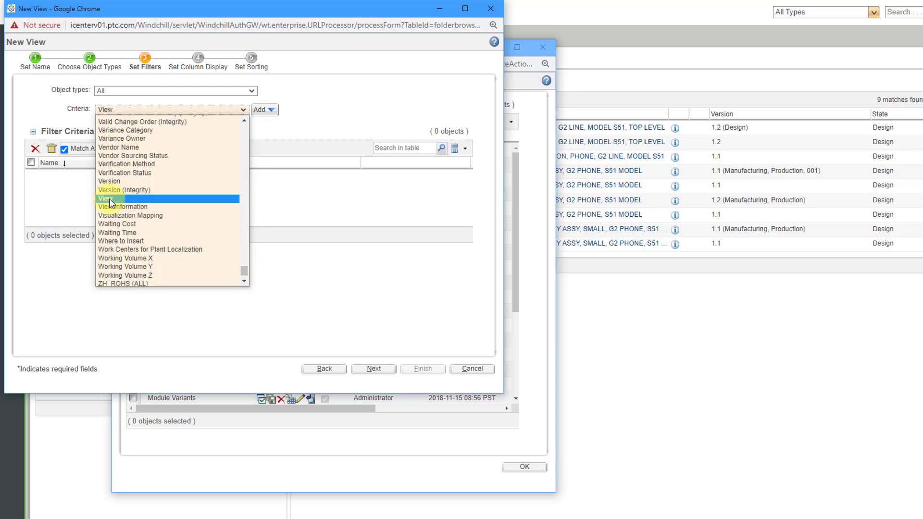
pyautogui.click(260, 111)
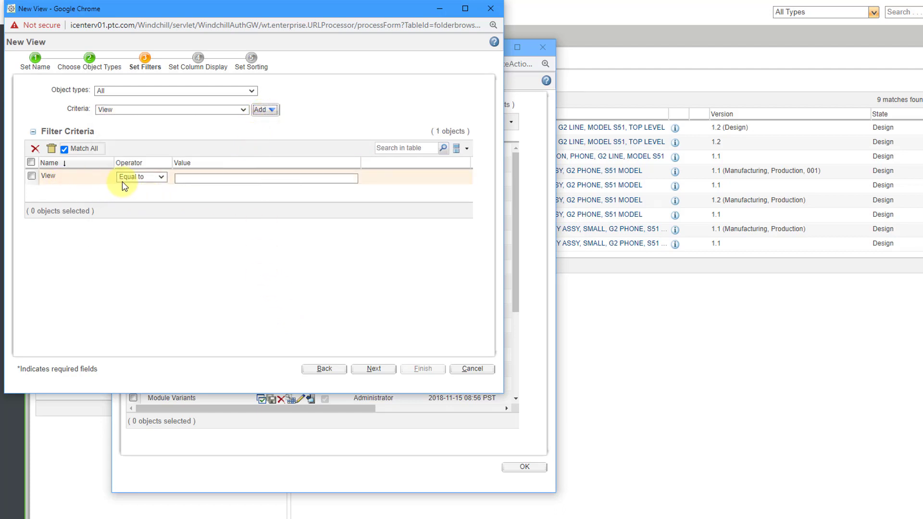
pyautogui.click(145, 178)
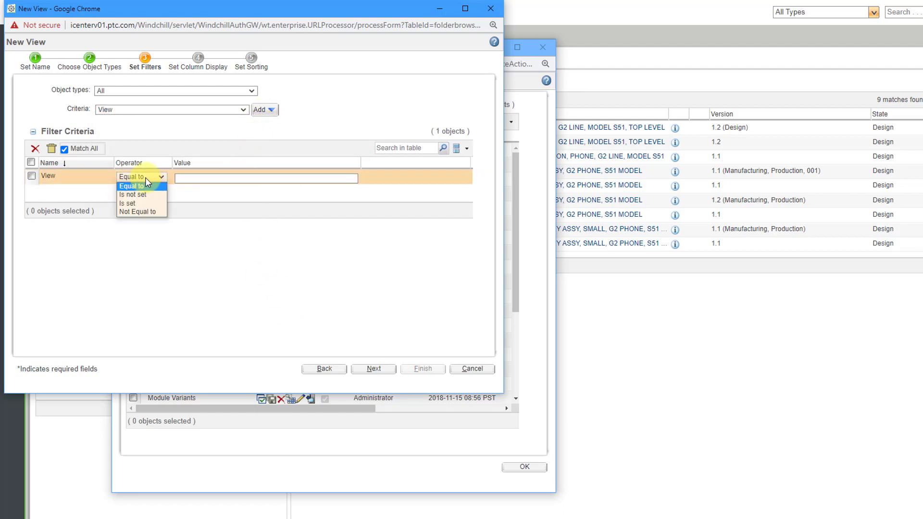
pyautogui.click(143, 203)
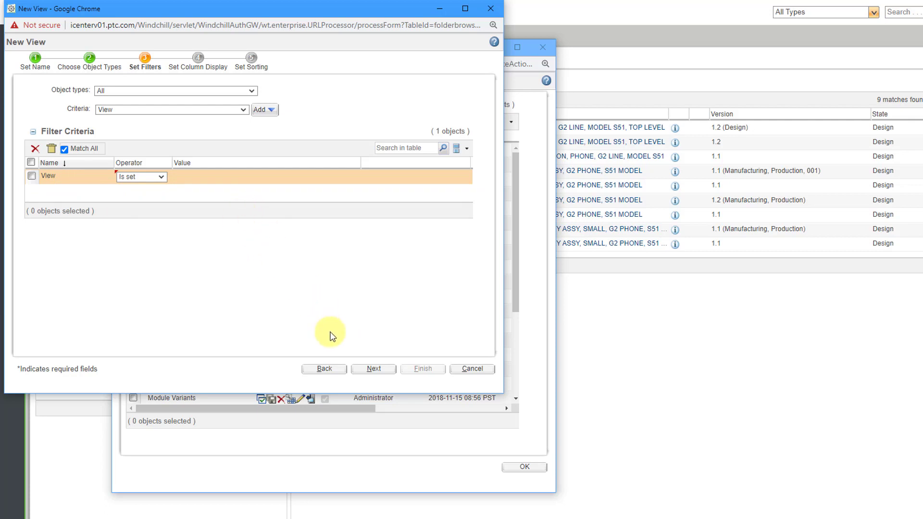
pyautogui.click(372, 369)
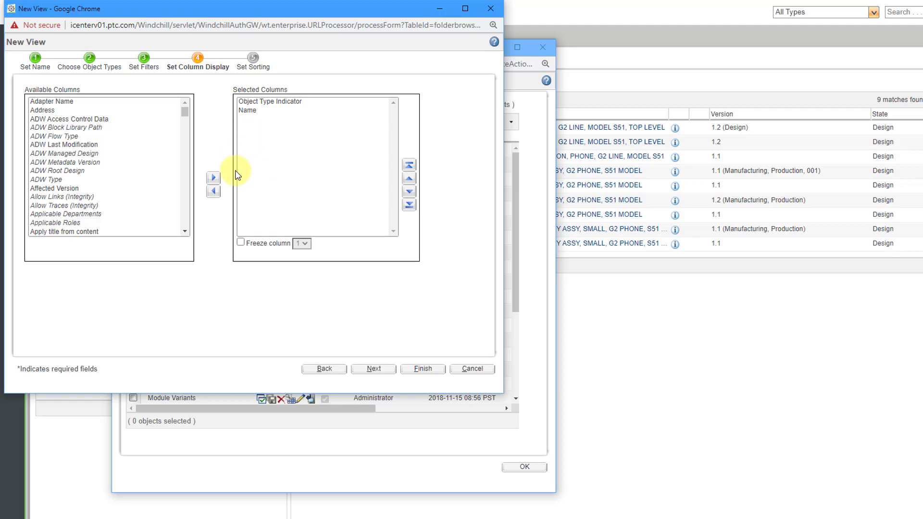
# - Add the Number, Share Status, General Status, Change Status, View Information, Version, State and Last Modified columns to the new view
pyautogui.click(186, 163)
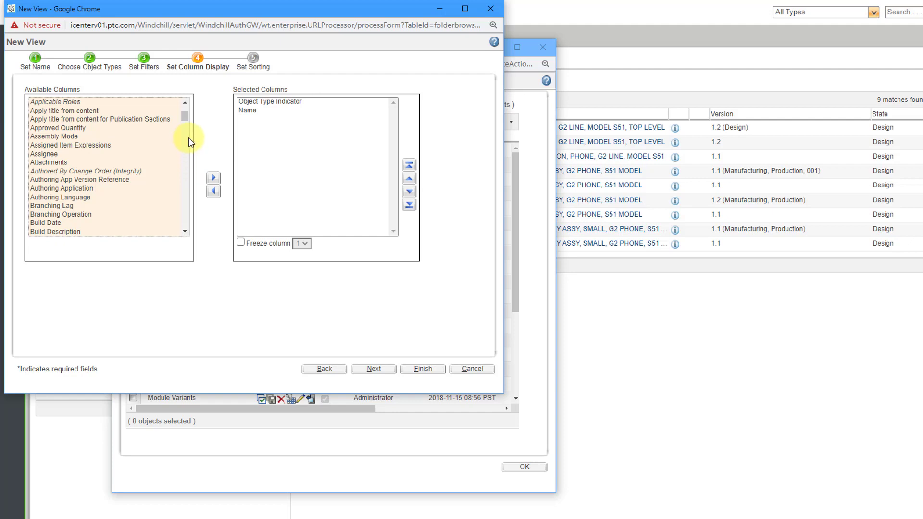
pyautogui.click(185, 159)
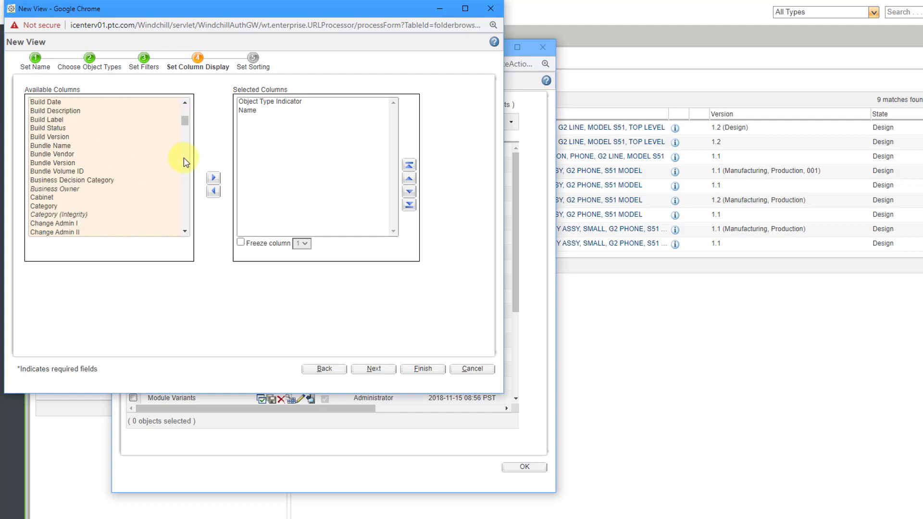
pyautogui.click(184, 157)
pyautogui.scroll(-1, 184, 157)
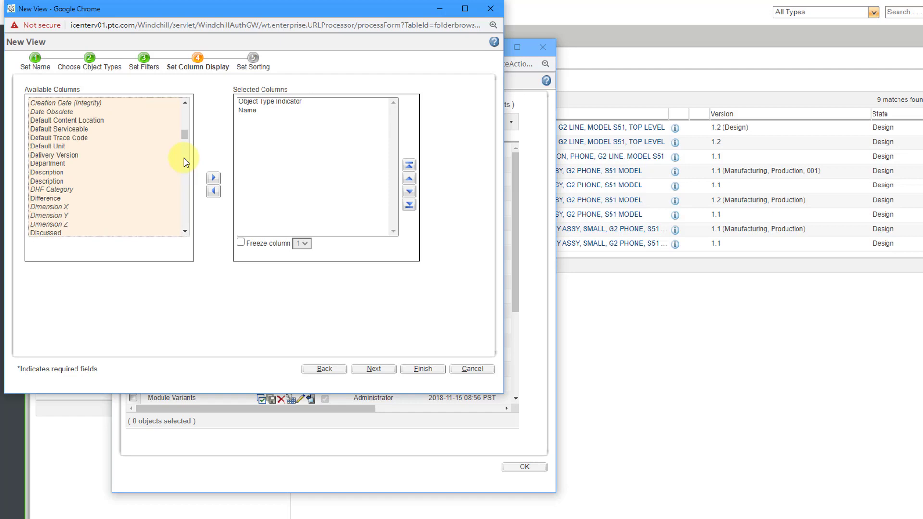
pyautogui.scroll(-3, 184, 157)
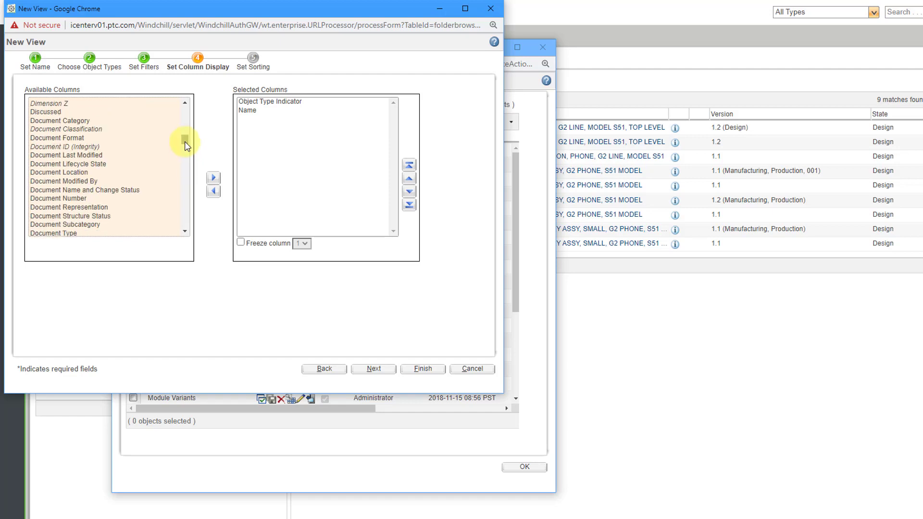
pyautogui.moveTo(185, 141); pyautogui.dragTo(186, 168)
pyautogui.click(67, 136)
pyautogui.click(213, 178)
pyautogui.scroll(-1, 149, 230)
pyautogui.click(144, 196)
pyautogui.click(210, 180)
pyautogui.click(86, 145)
pyautogui.click(213, 178)
pyautogui.click(120, 136)
pyautogui.click(213, 179)
pyautogui.click(121, 153)
pyautogui.click(213, 178)
pyautogui.scroll(3, 152, 172)
pyautogui.click(47, 120)
pyautogui.click(212, 178)
pyautogui.click(68, 124)
pyautogui.click(213, 179)
# - Reorder the columns to start with General Status, Share Status, Change Status, Object Type Indicator, Number and Name, and continue to sorting
pyautogui.click(276, 187)
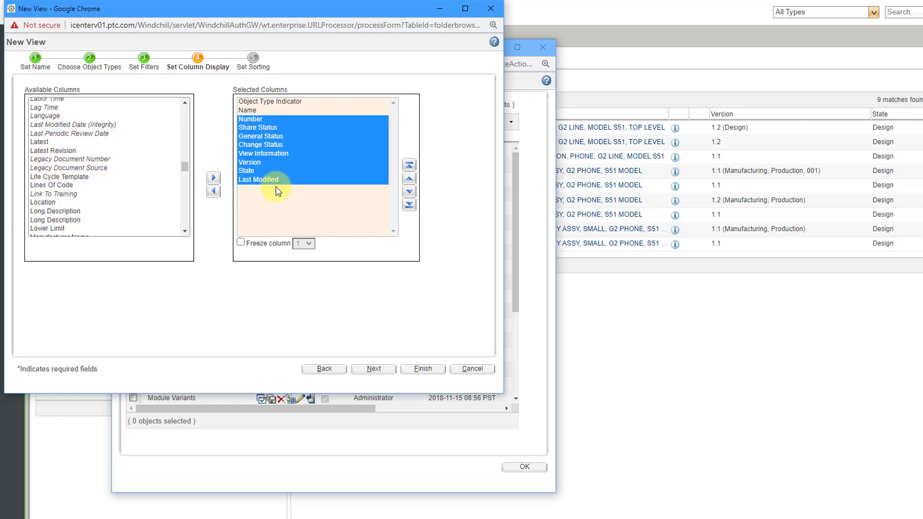
pyautogui.click(278, 120)
pyautogui.click(408, 178)
pyautogui.click(264, 145)
pyautogui.click(409, 165)
pyautogui.click(277, 137)
pyautogui.click(409, 165)
pyautogui.click(278, 145)
pyautogui.click(409, 165)
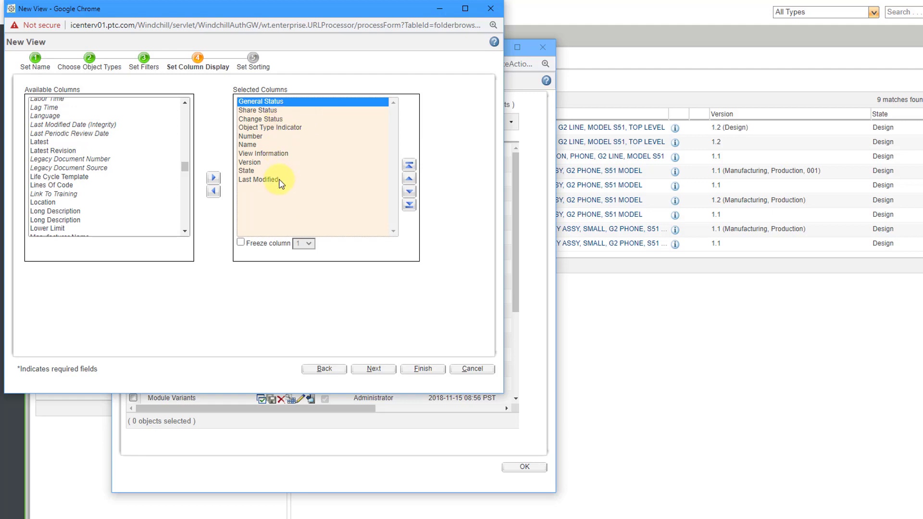
pyautogui.click(374, 370)
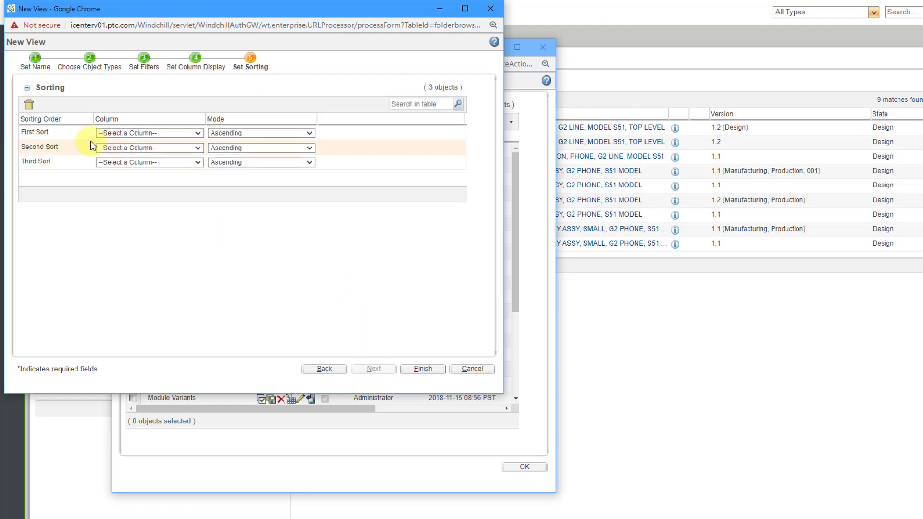
# - Set the view's sorting to Number first, Name second and Last Modified third
pyautogui.click(160, 132)
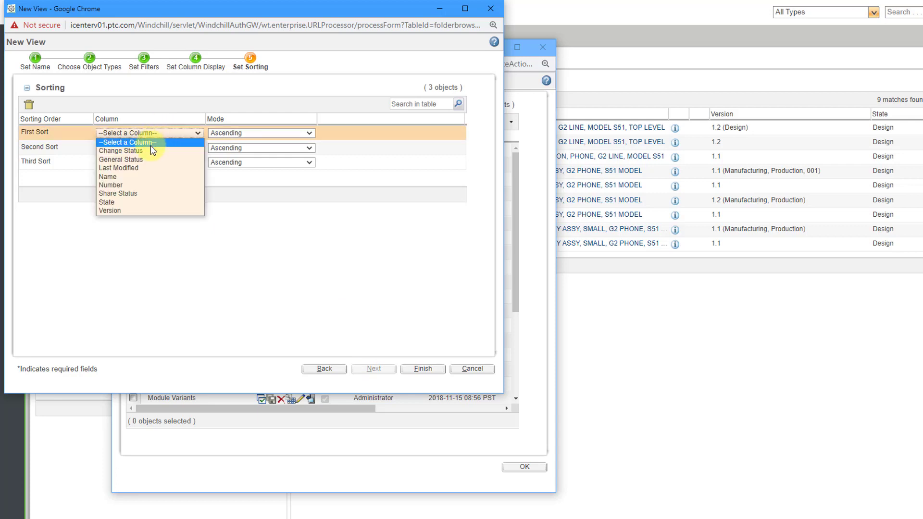
pyautogui.click(143, 185)
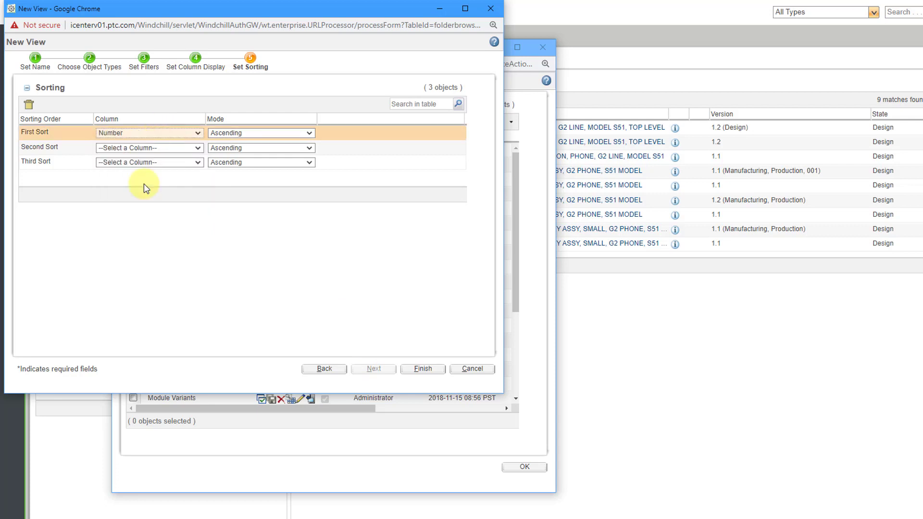
pyautogui.click(151, 147)
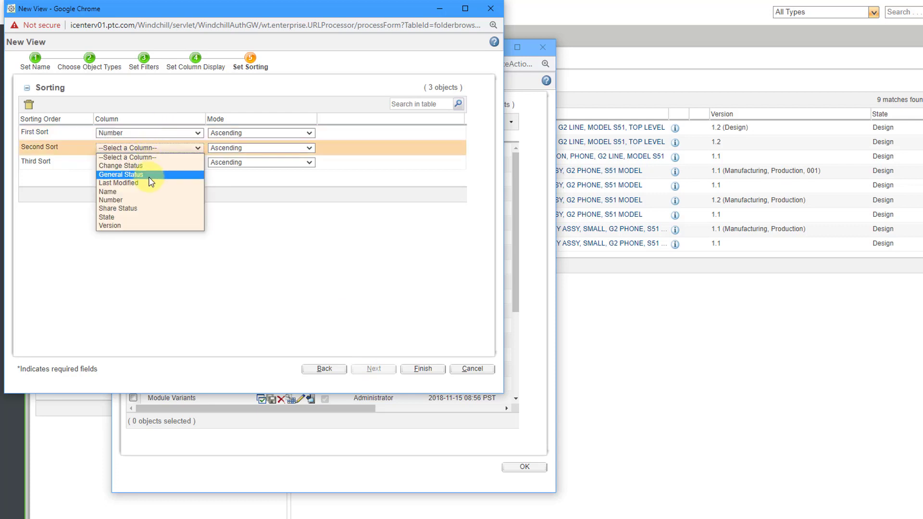
pyautogui.click(137, 192)
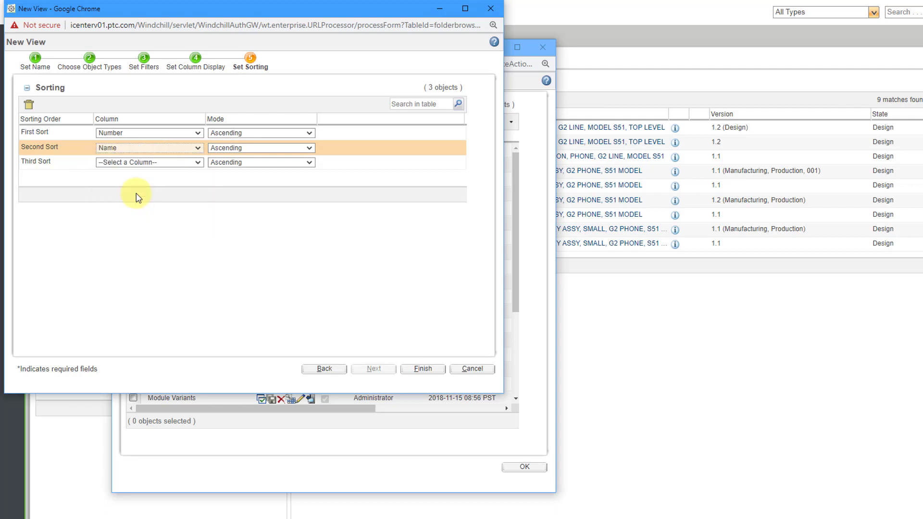
pyautogui.click(143, 164)
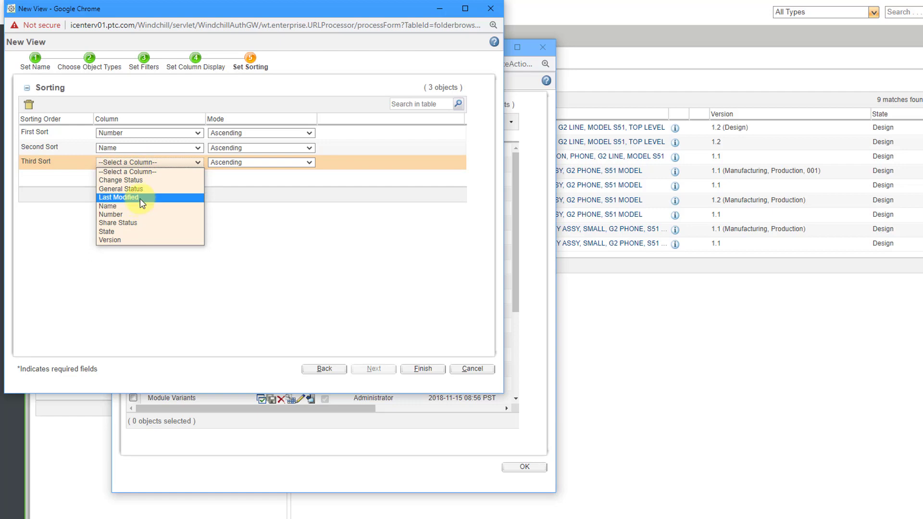
pyautogui.click(140, 198)
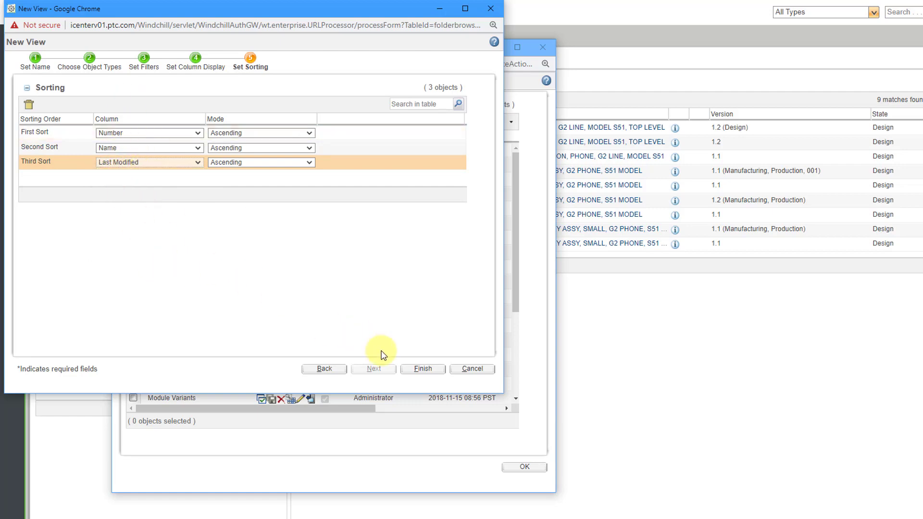
# - Finish creating the new view, close the view list and accept the refresh of the folder window
pyautogui.click(423, 369)
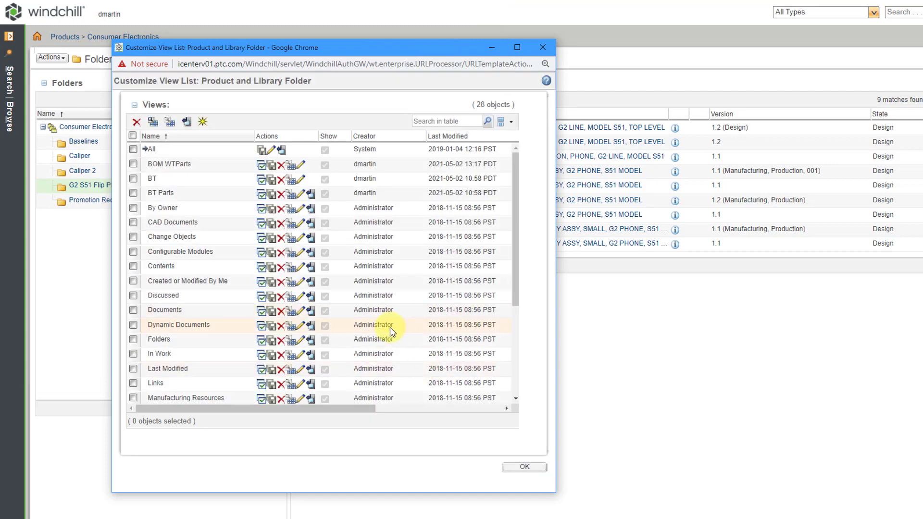
pyautogui.click(525, 468)
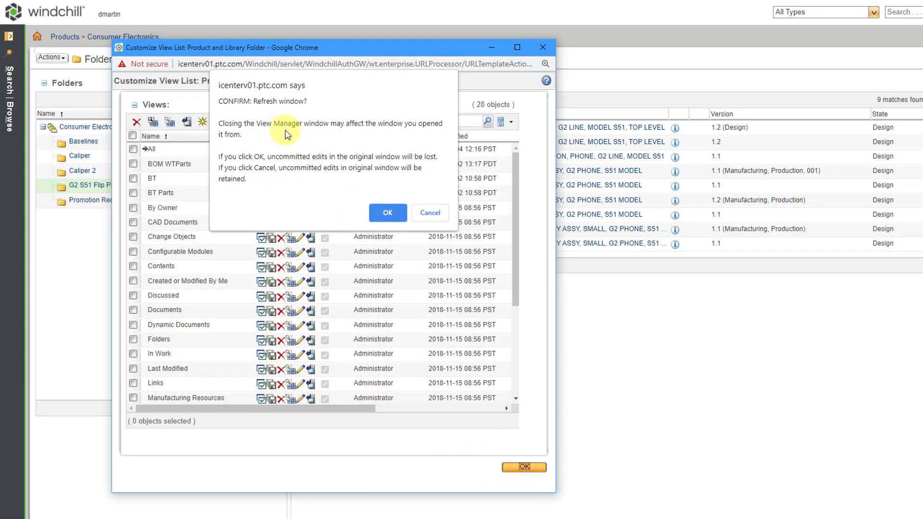
pyautogui.click(388, 210)
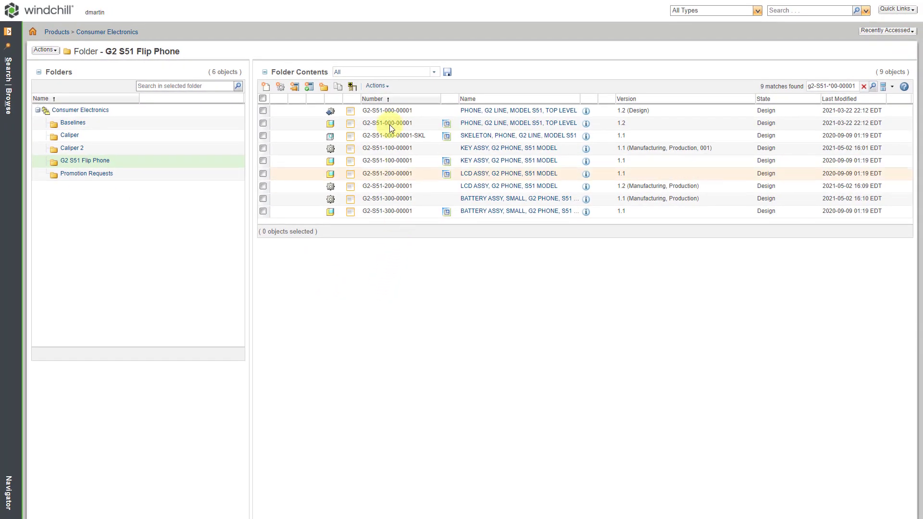
# - Switch the G2 S51 Flip Phone folder contents to the BOM WTParts view, accepting removal of the search criteria
pyautogui.click(435, 74)
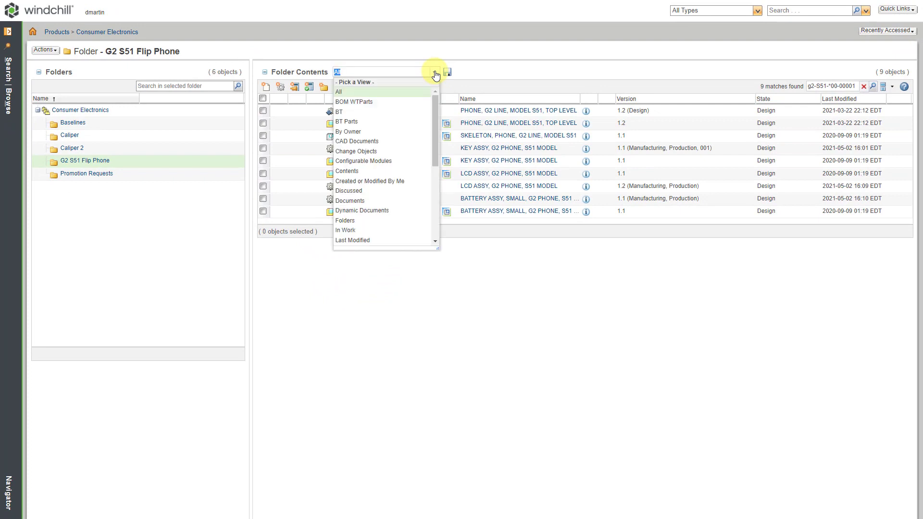
pyautogui.click(351, 104)
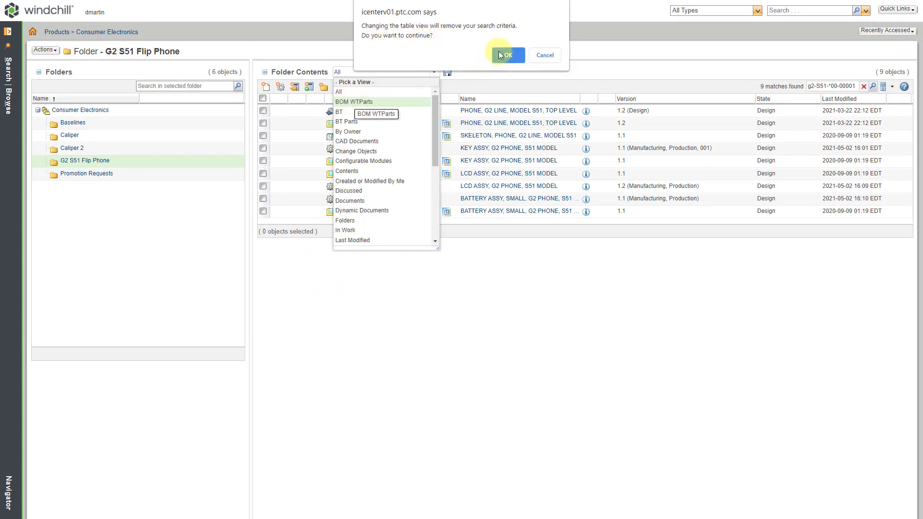
pyautogui.click(506, 55)
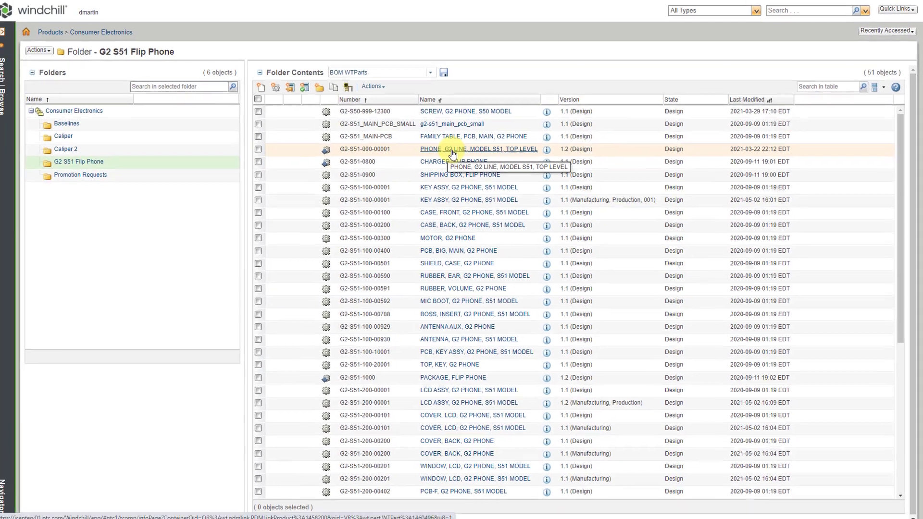
pyautogui.click(283, 204)
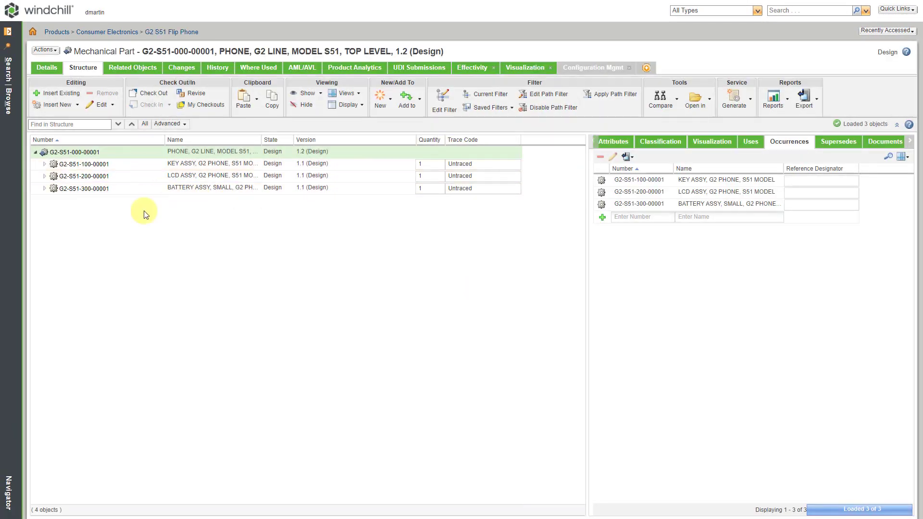
pyautogui.click(52, 54)
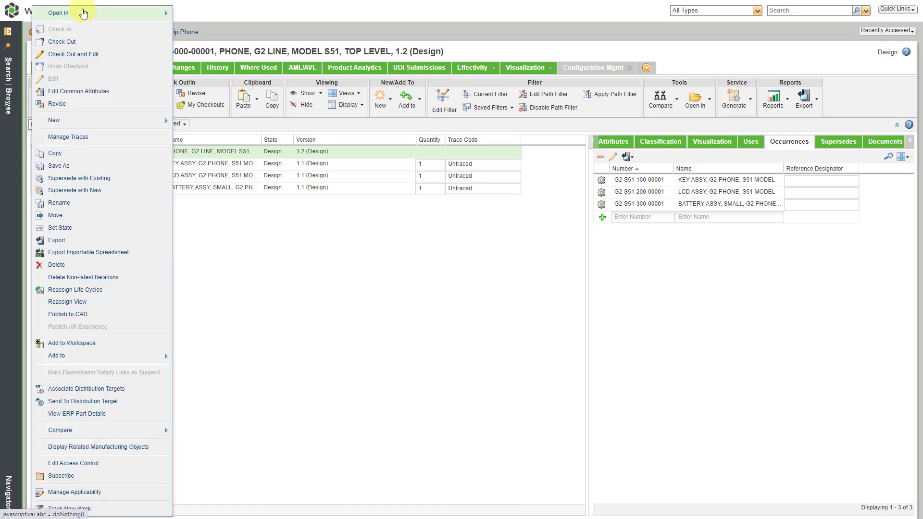
pyautogui.moveTo(84, 16)
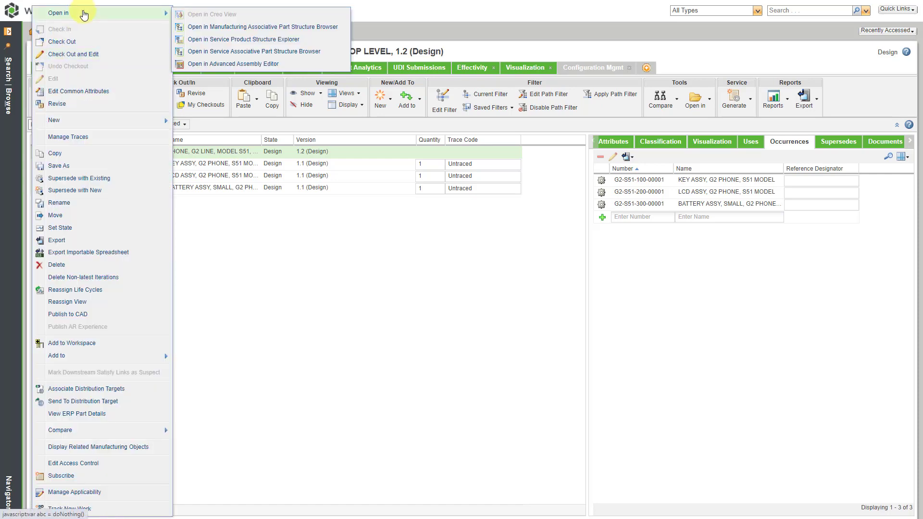
pyautogui.click(244, 27)
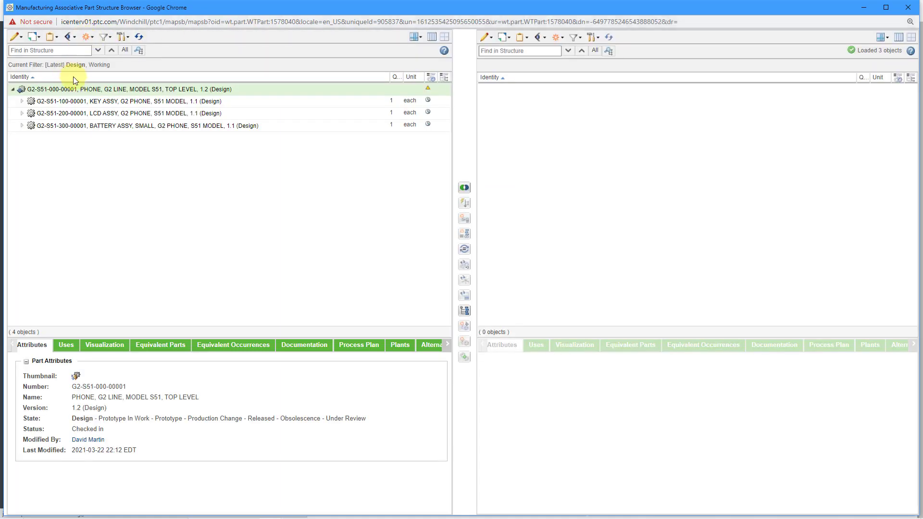
pyautogui.rightClick(92, 93)
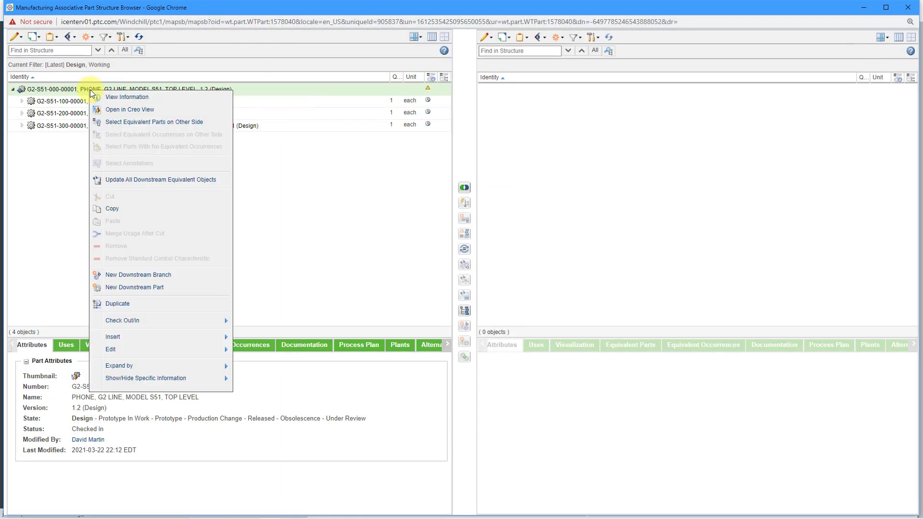
pyautogui.click(141, 275)
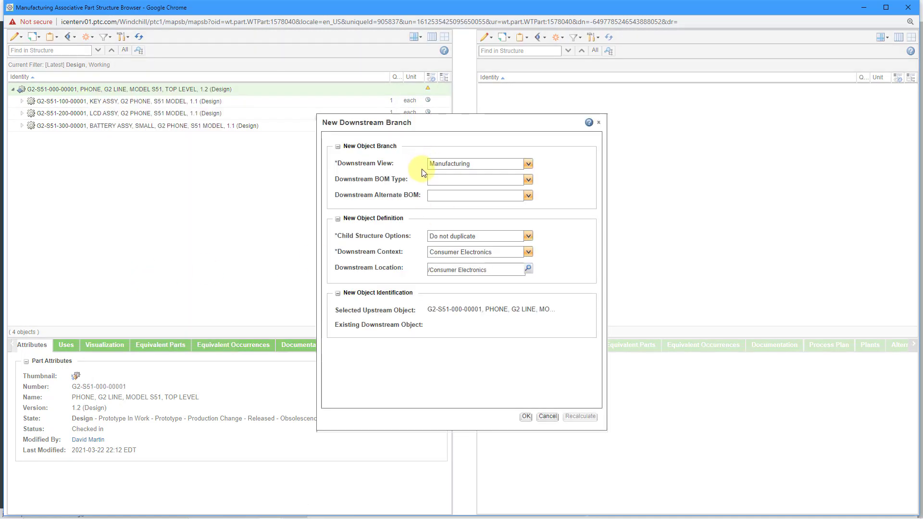
pyautogui.click(529, 180)
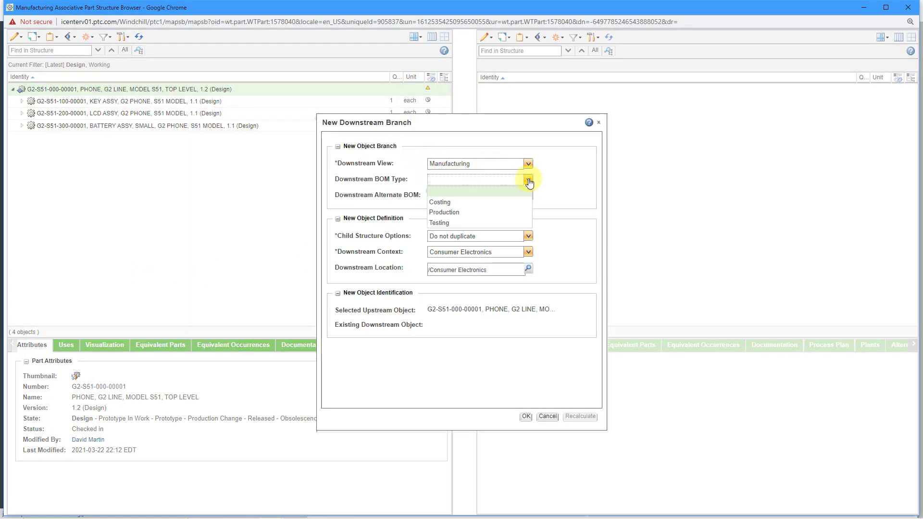
pyautogui.click(465, 213)
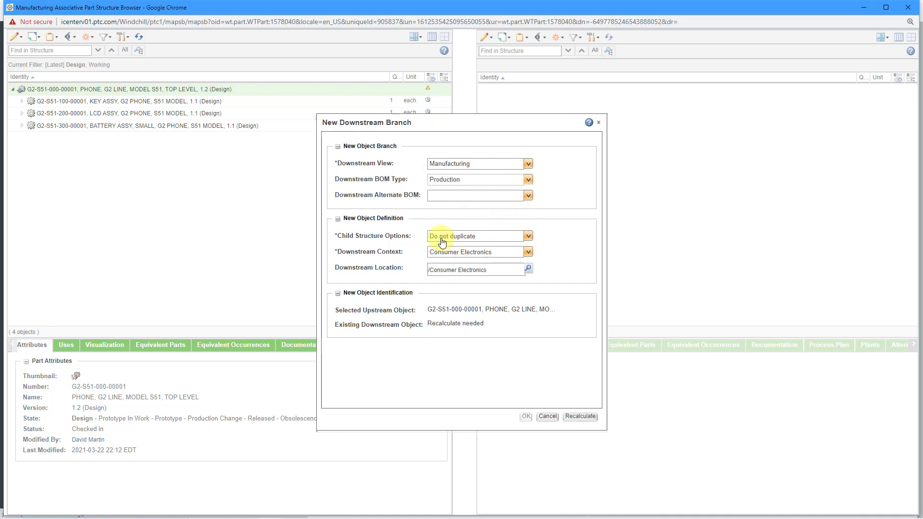
pyautogui.click(528, 269)
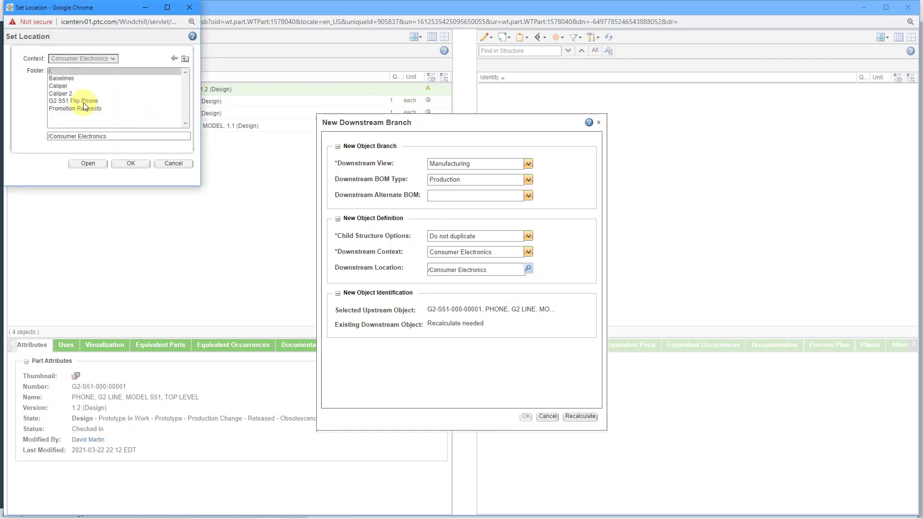
pyautogui.click(82, 102)
pyautogui.click(123, 165)
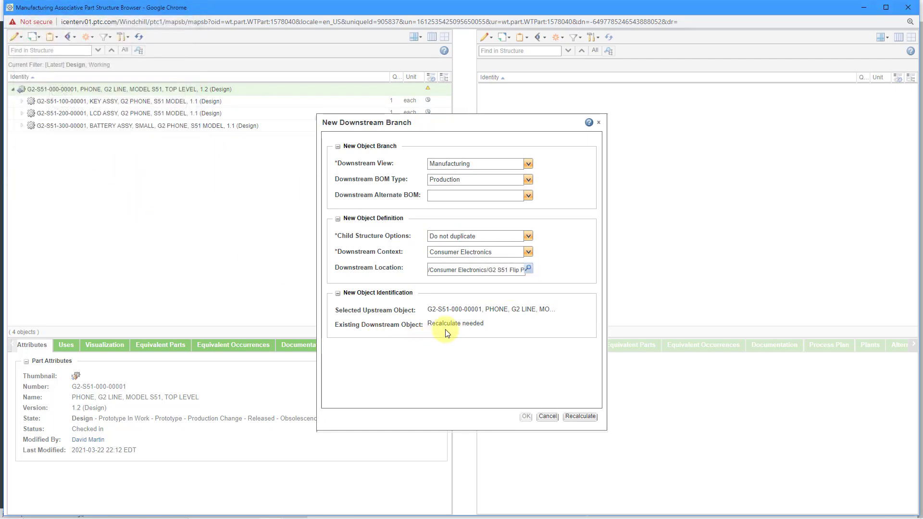
# - Recalculate and create the top-level phone's downstream branch, adjusting the expansion criteria to show the new object
pyautogui.click(580, 416)
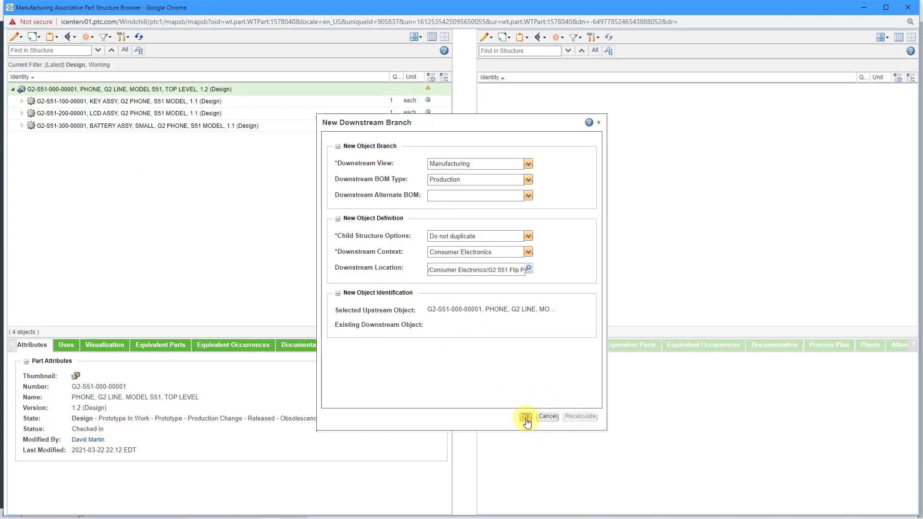
pyautogui.click(526, 417)
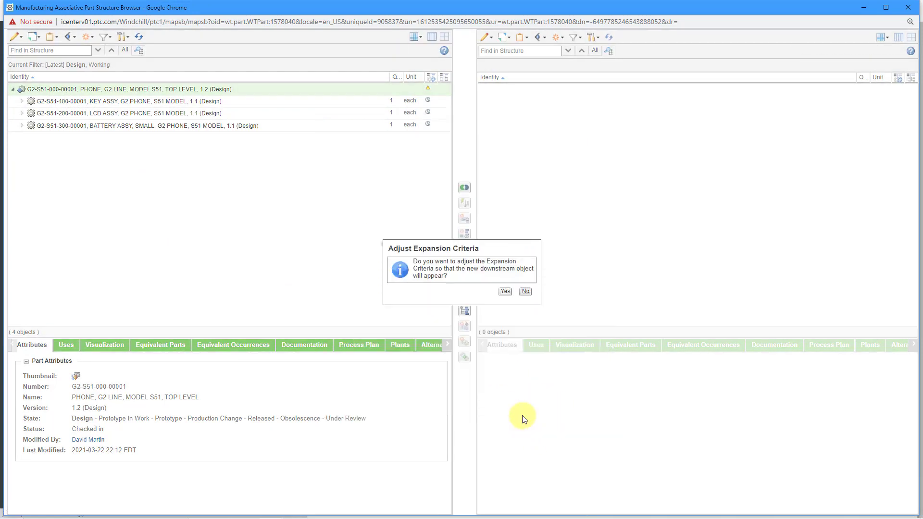
pyautogui.click(505, 291)
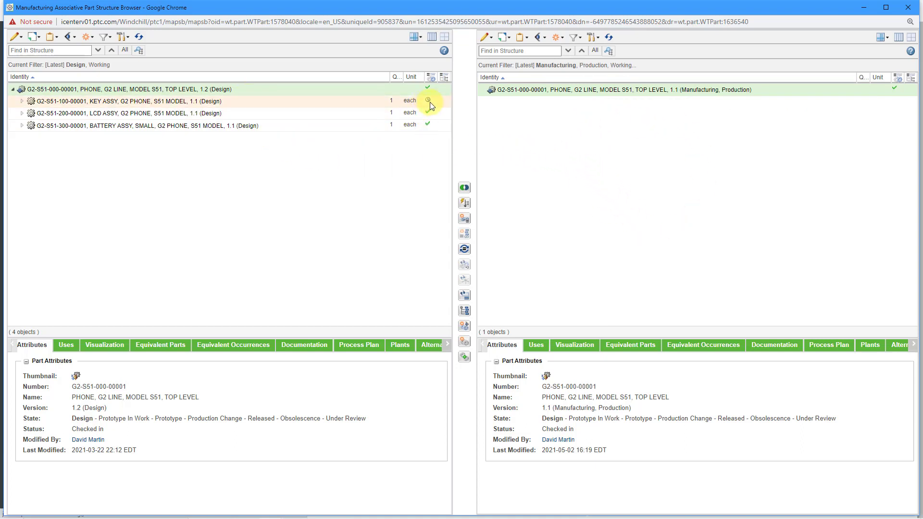
pyautogui.moveTo(428, 101)
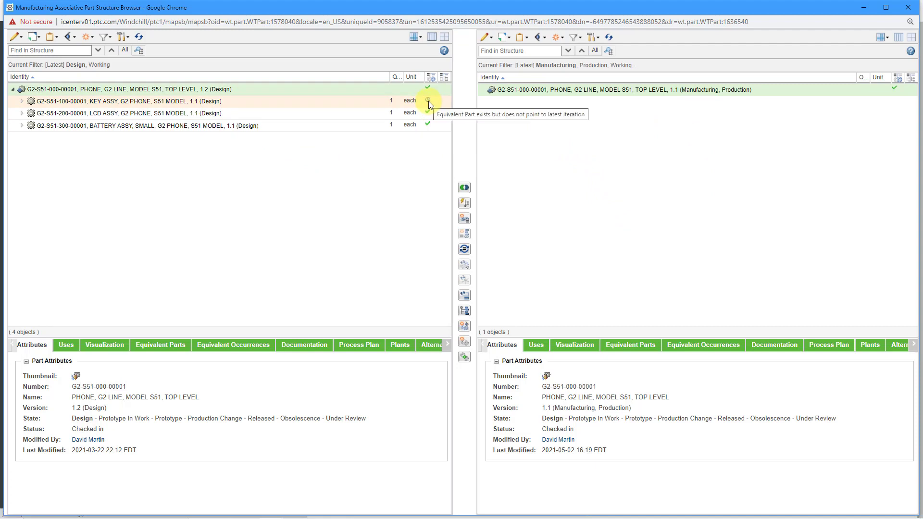